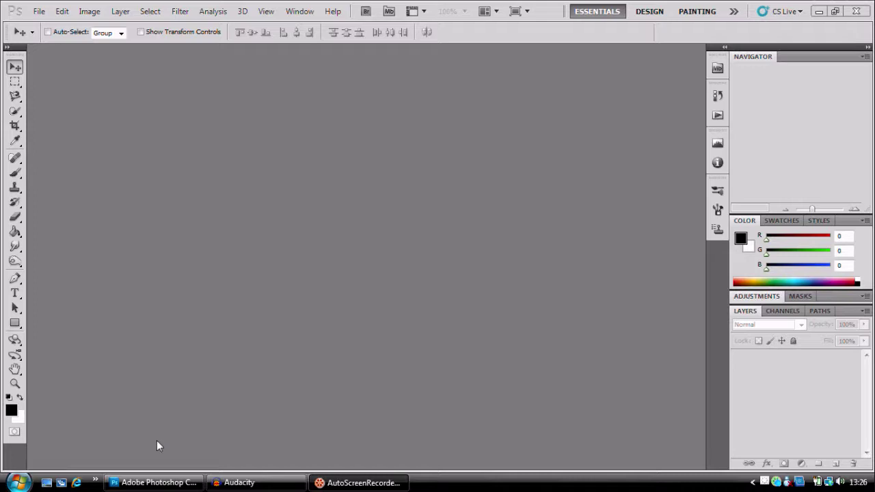
- Browse to Documents > Resized for Web > Wide and open image 1.jpg in Photoshop
click(186, 403)
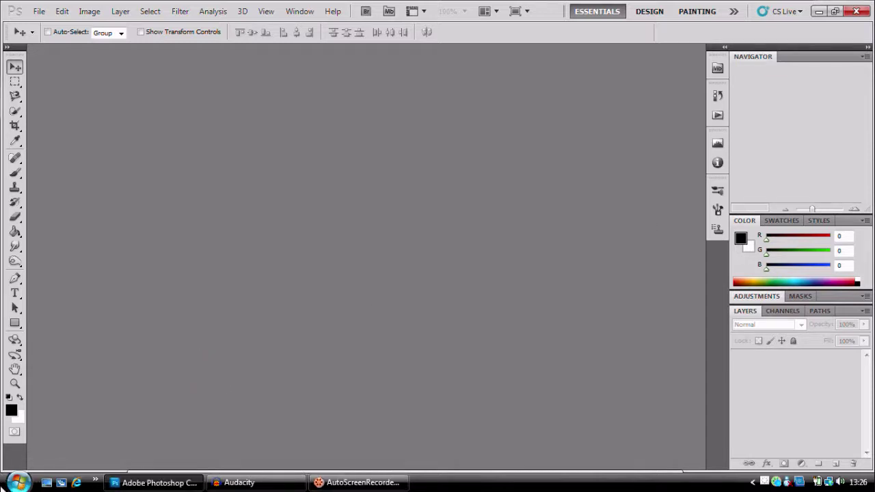
click(15, 485)
click(246, 163)
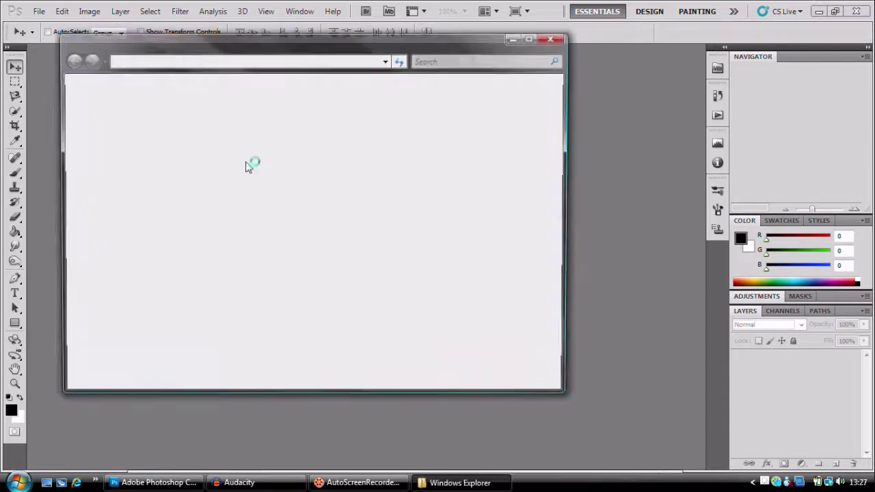
scroll(248, 231, down, 3)
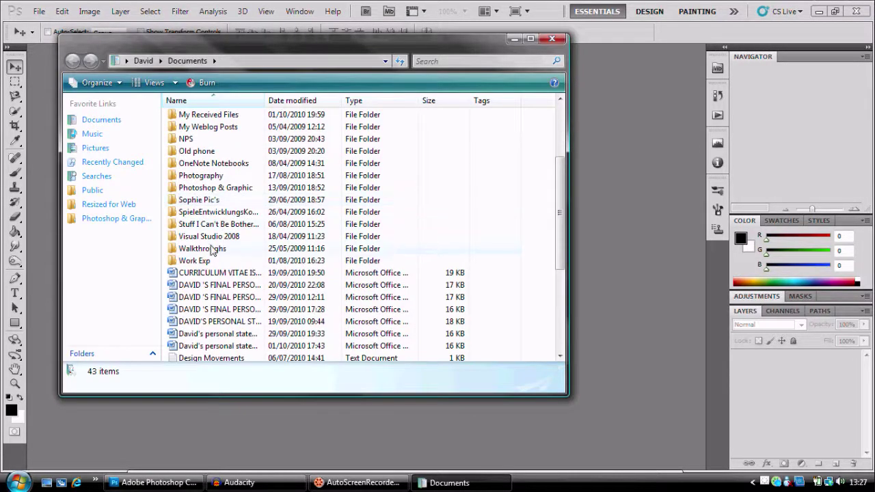
scroll(213, 248, up, 1)
click(100, 204)
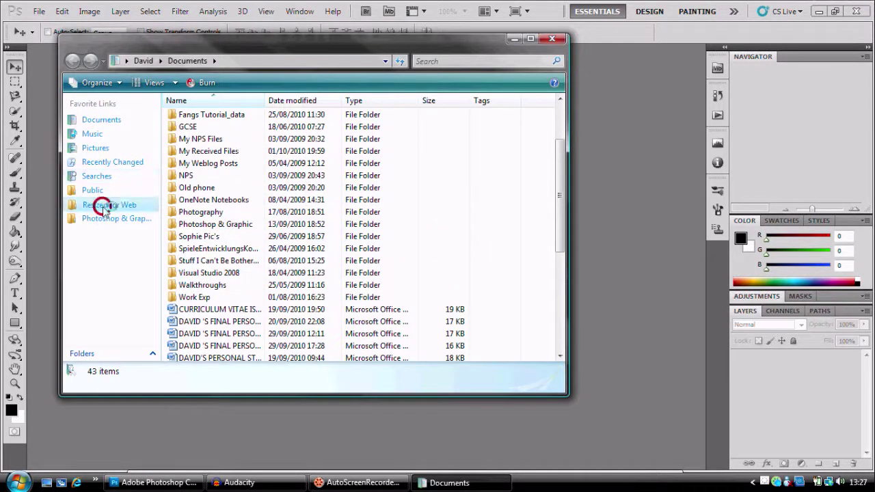
click(256, 149)
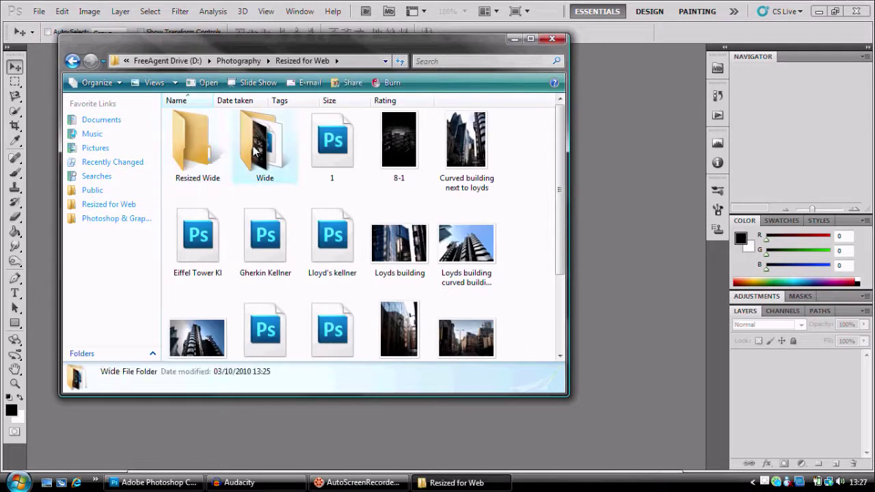
double_click(257, 149)
drag(218, 157, 620, 175)
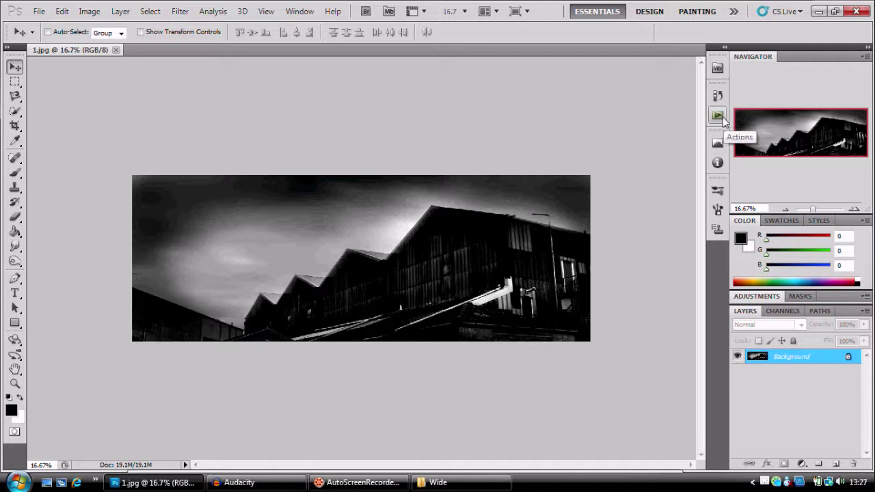
- Delete the old Resize action set from the Actions panel
click(717, 117)
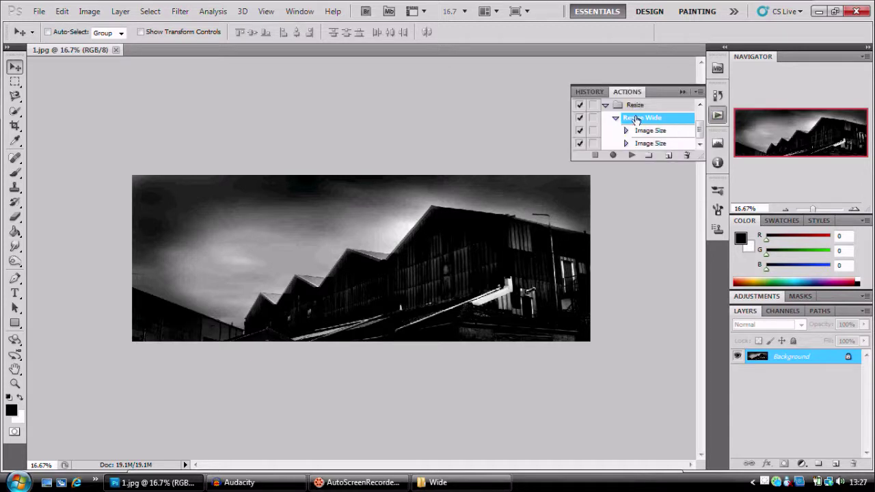
drag(625, 104, 687, 155)
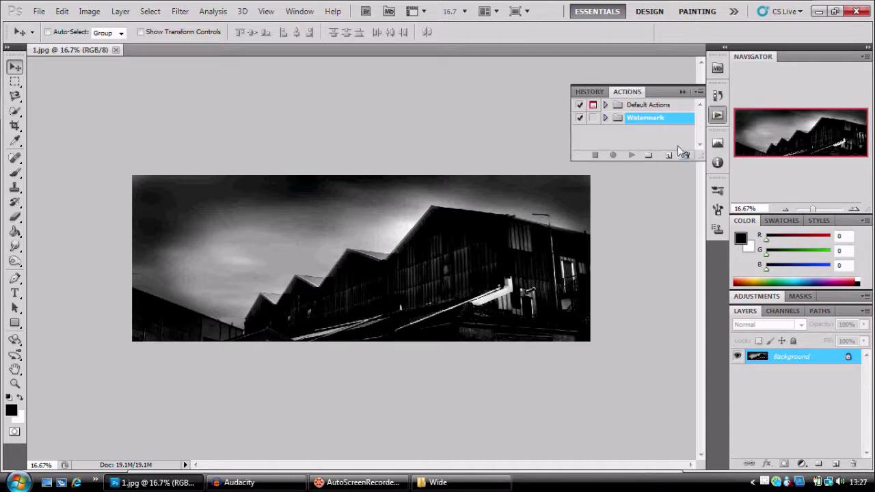
click(669, 142)
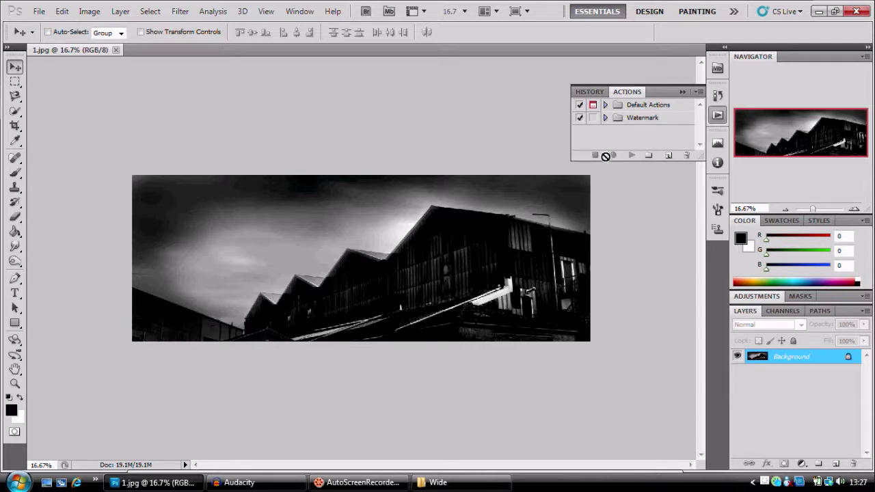
- Create a new action set named Resize and start a new action named WIDE in it
click(630, 118)
click(669, 155)
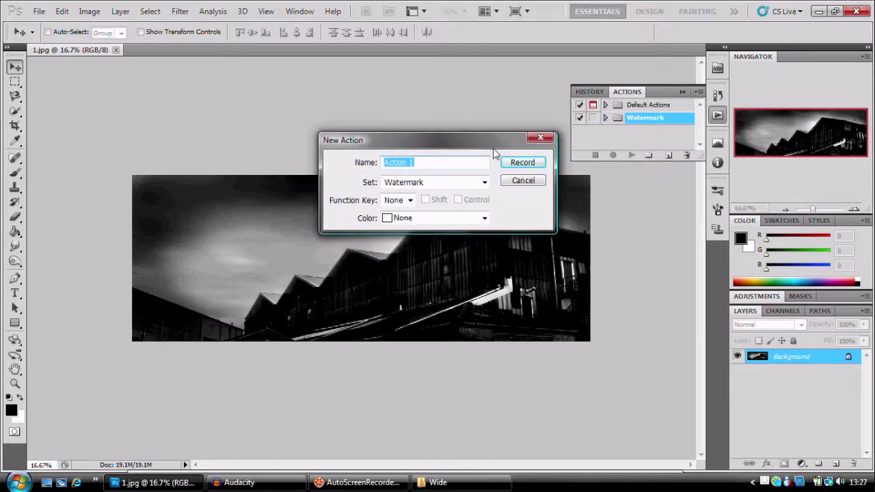
click(524, 180)
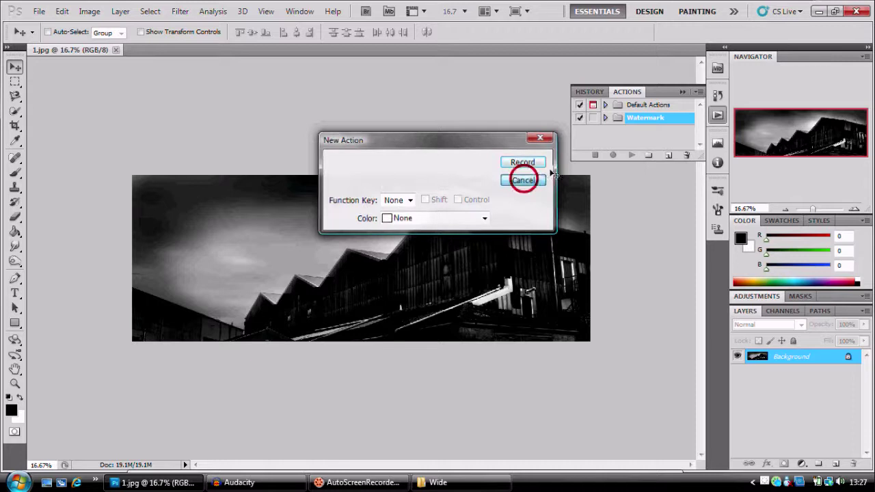
click(649, 156)
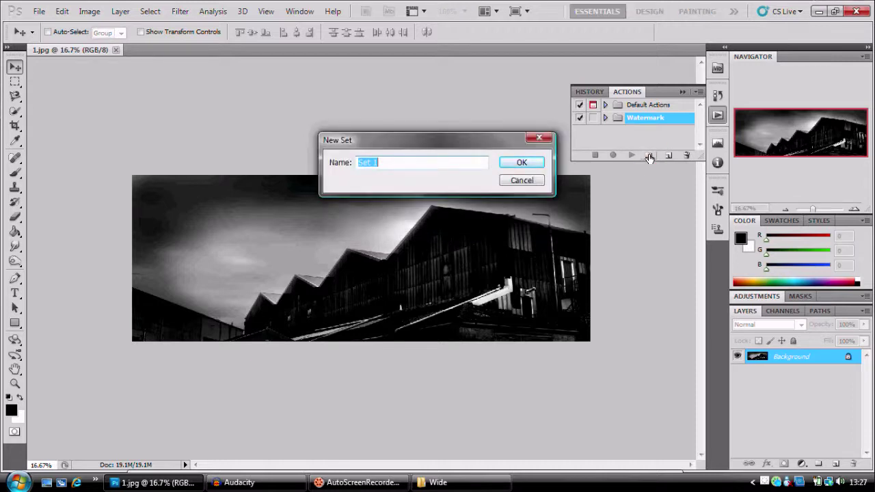
text(RE)
click(522, 163)
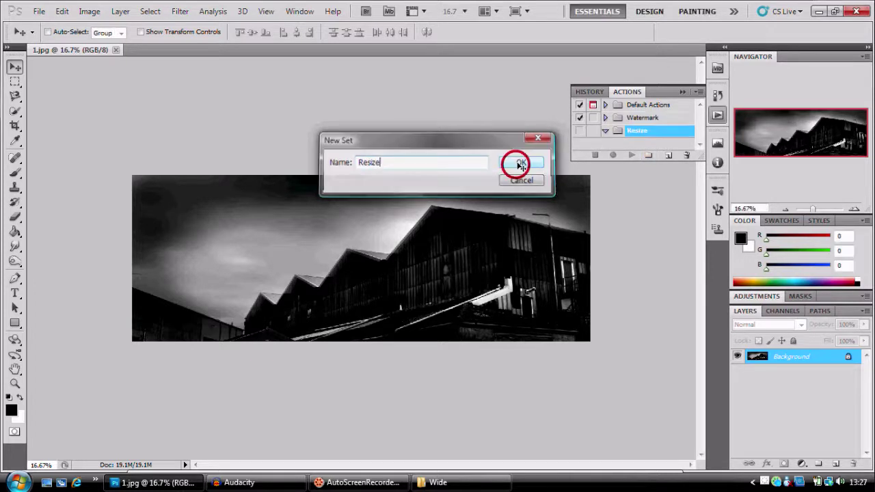
click(668, 155)
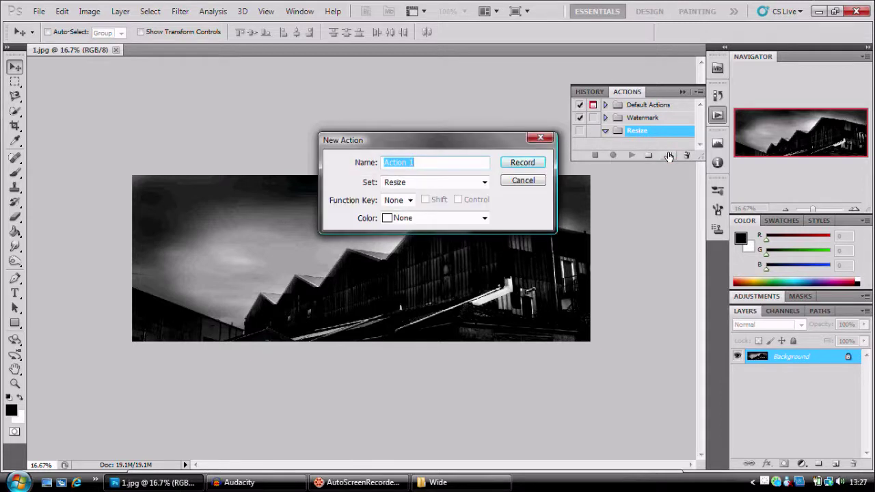
text(WIDE)
- Start recording and resize photo 1 to 72 pixels/inch, giving 1029 × 374 pixels
click(524, 163)
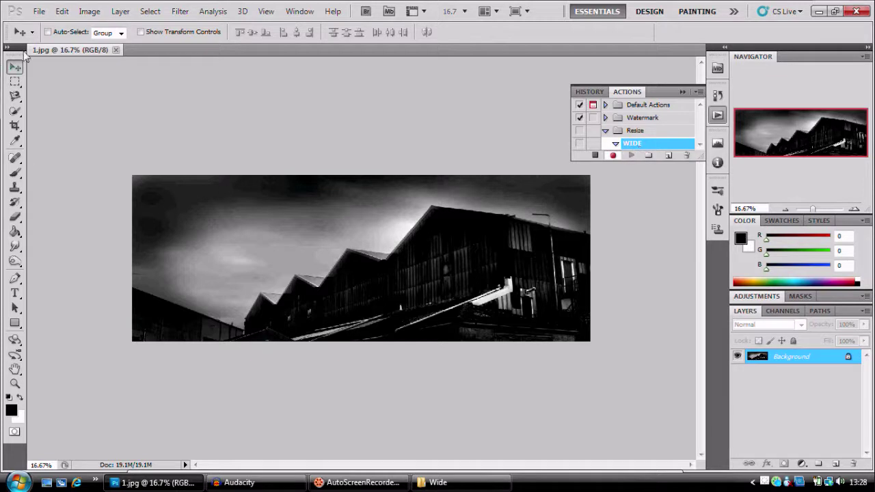
click(89, 11)
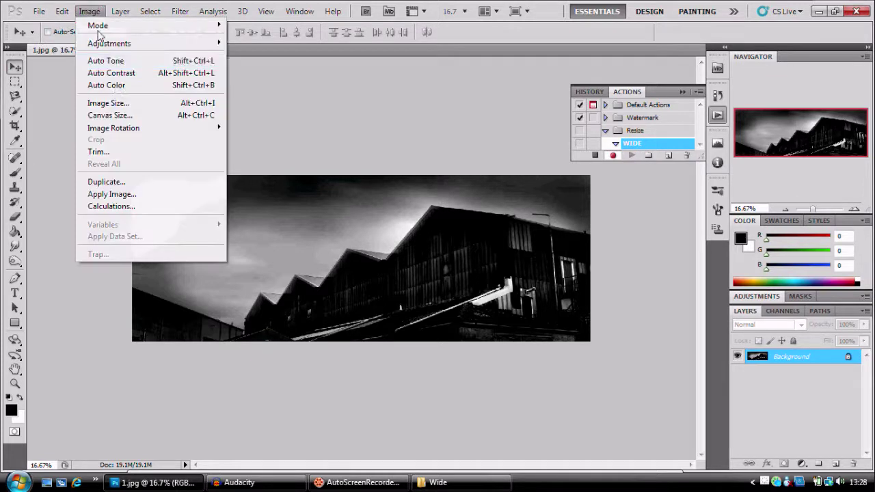
click(116, 102)
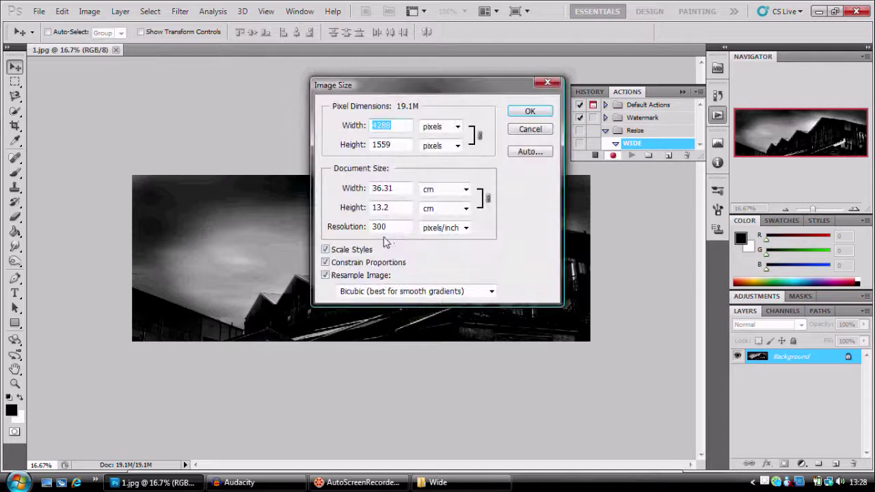
double_click(383, 228)
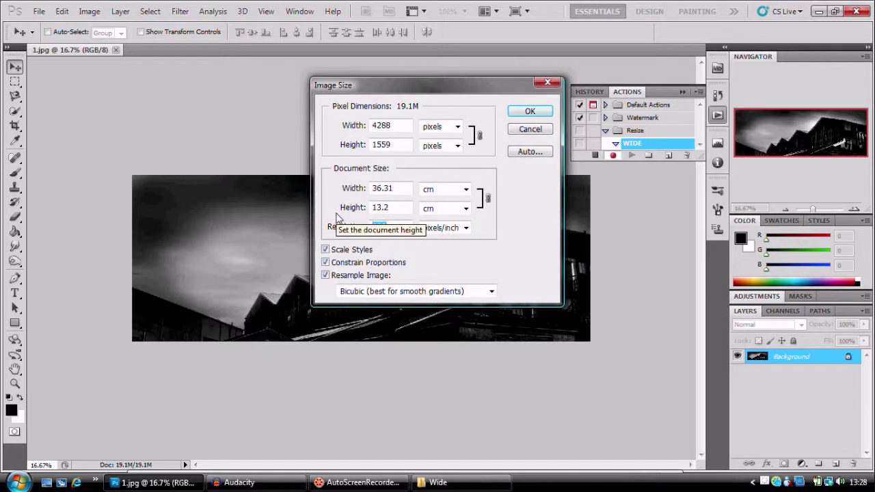
text(72)
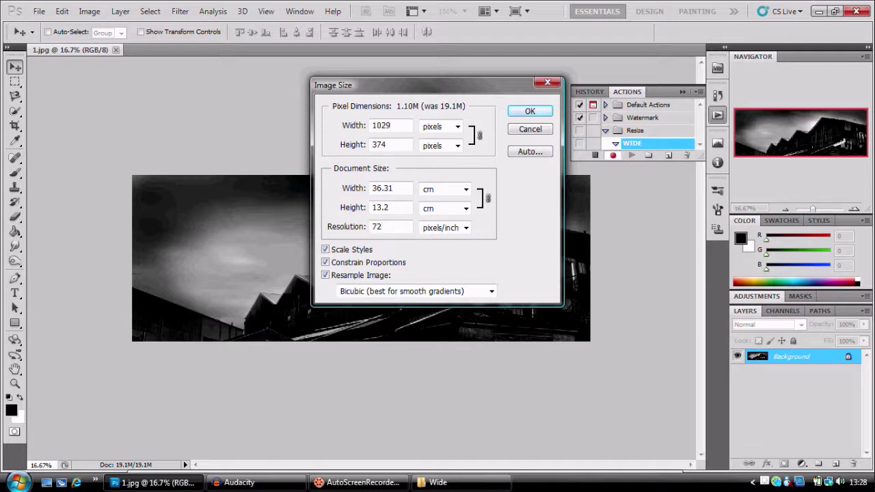
click(548, 111)
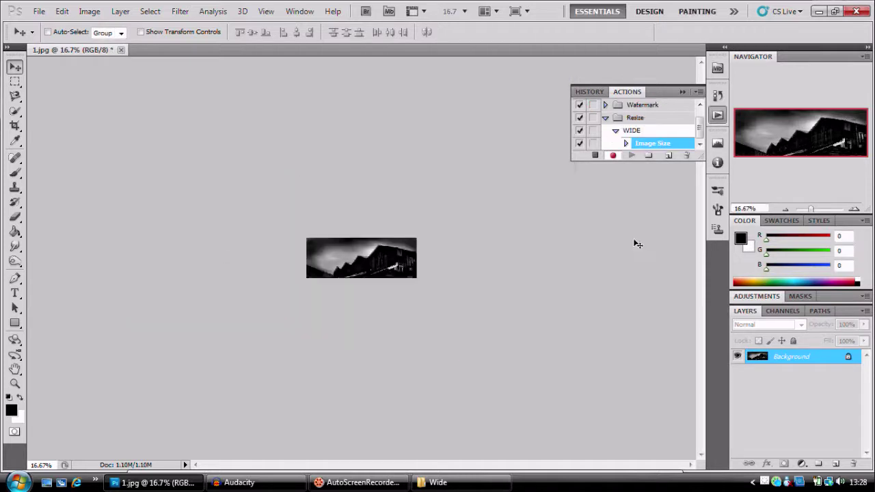
- Zoom the resized photo to 100% with the Navigator
click(855, 209)
click(855, 209)
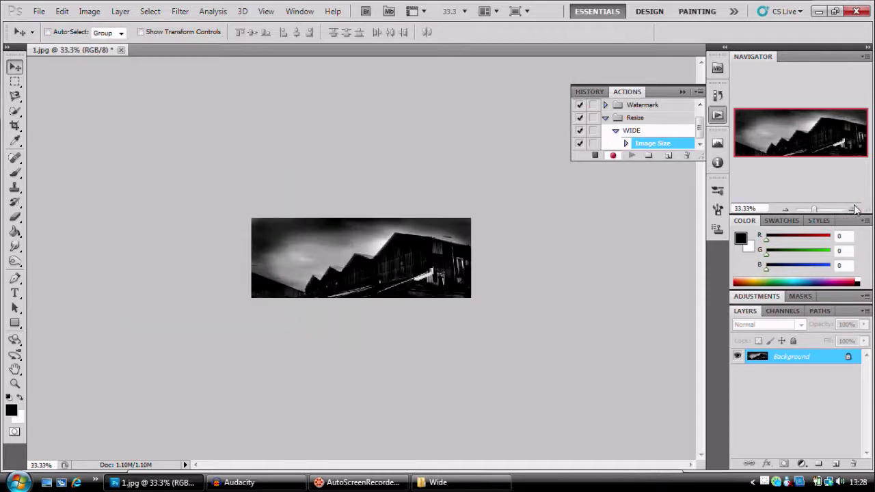
click(855, 209)
click(855, 209)
click(855, 209)
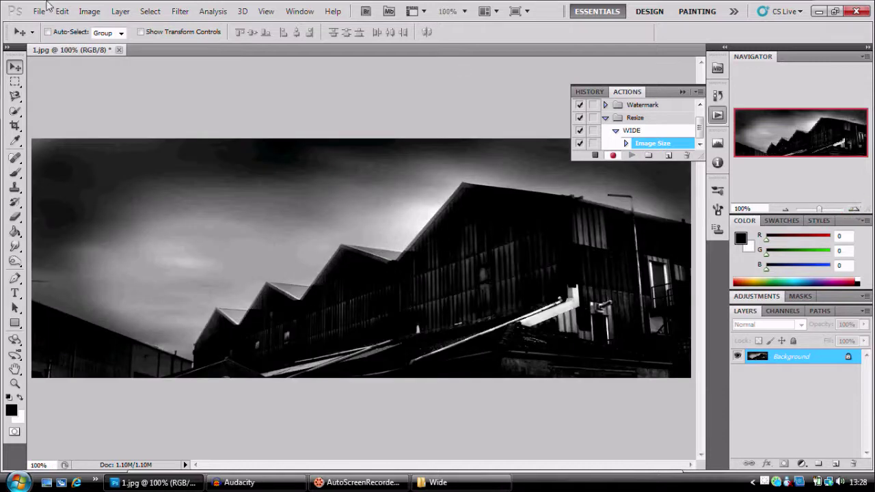
click(89, 12)
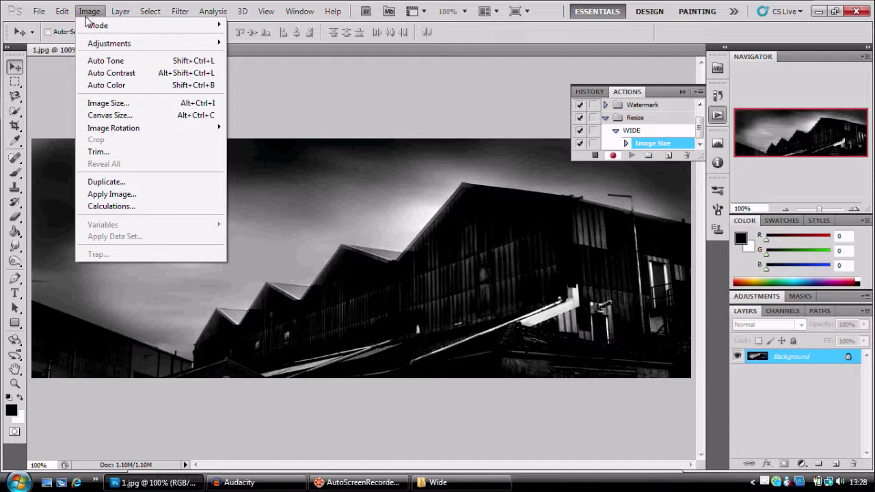
- Record an Image Size step setting the width to 1000 pixels (1000 × 363)
click(92, 42)
click(88, 10)
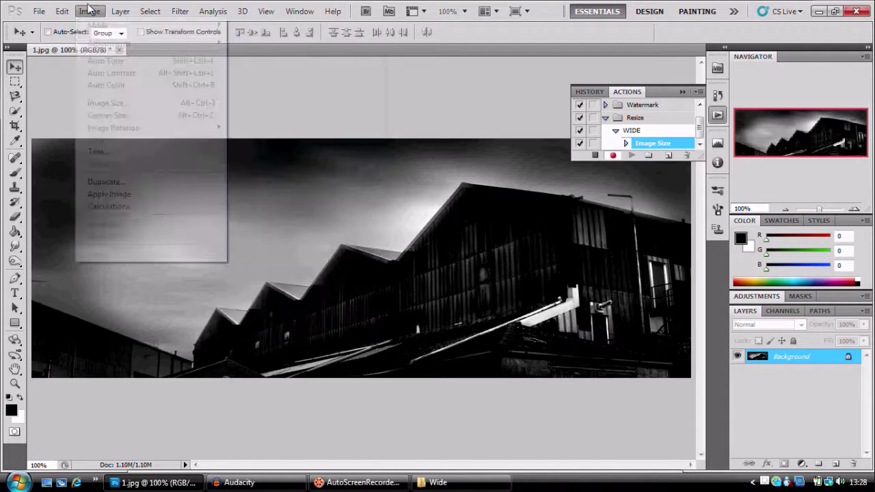
click(62, 11)
mouse_move(89, 14)
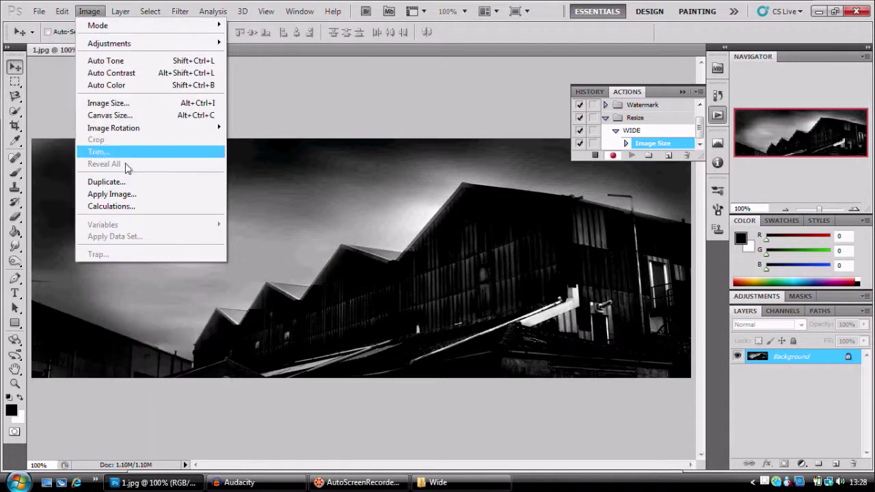
click(124, 105)
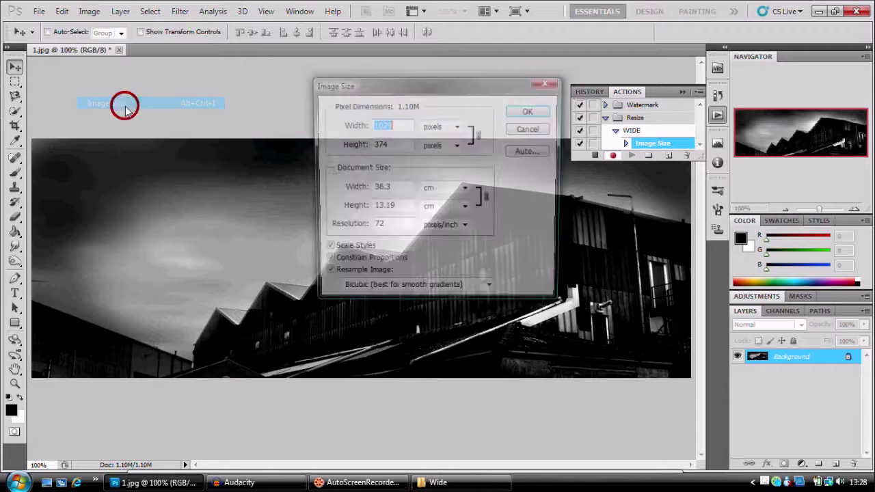
text(1000)
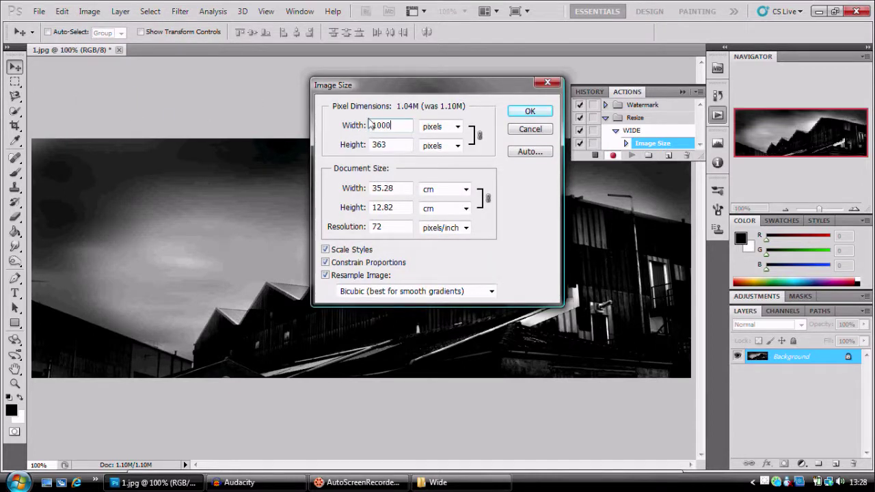
click(530, 113)
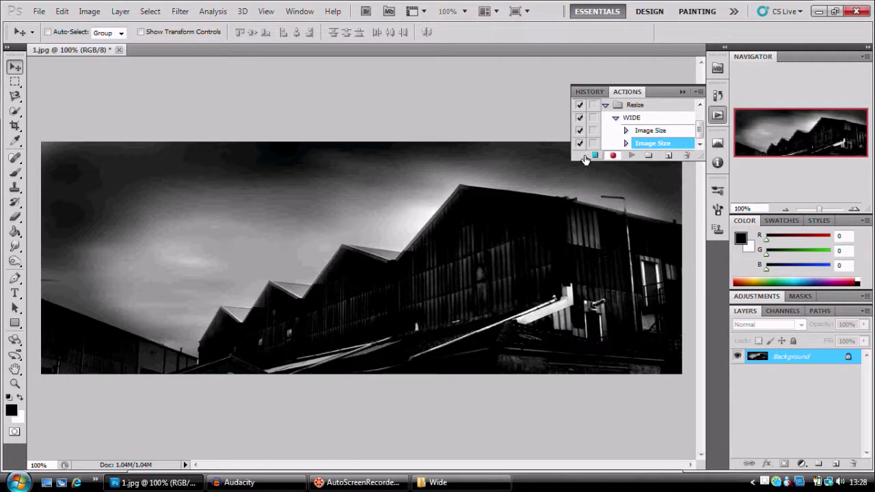
- Stop recording the WIDE action and close 1.jpg without saving changes
click(594, 155)
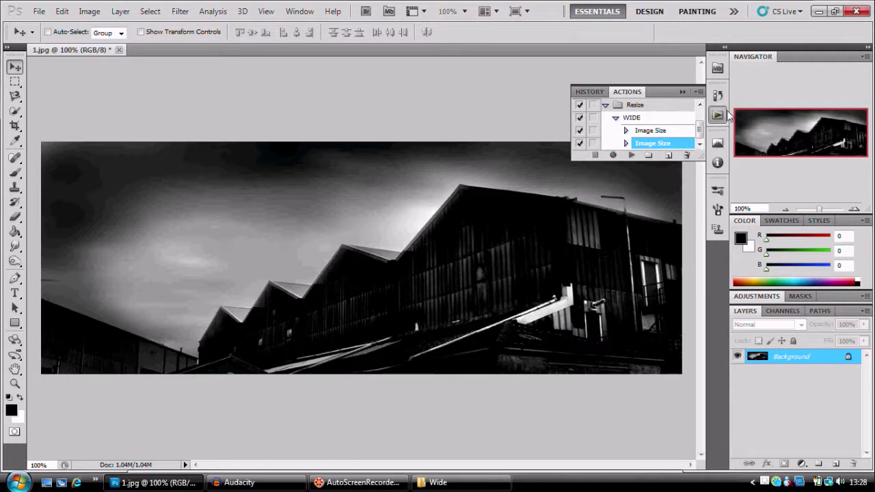
click(718, 115)
click(119, 50)
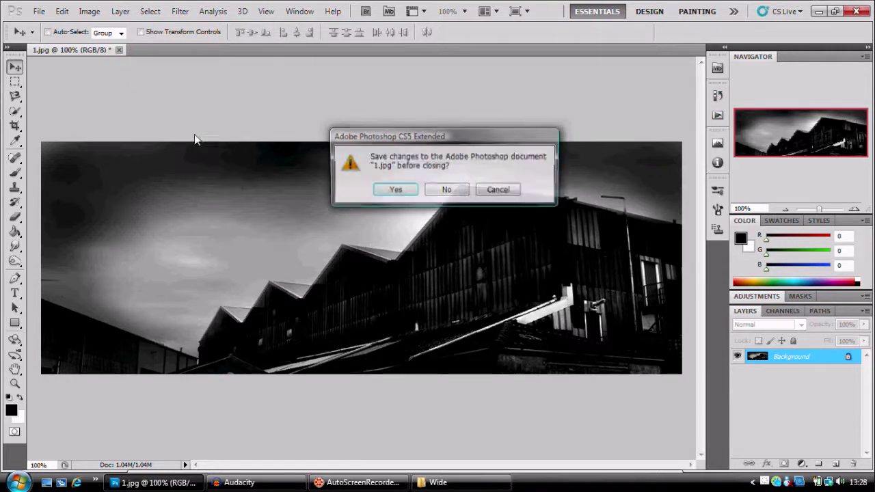
click(446, 190)
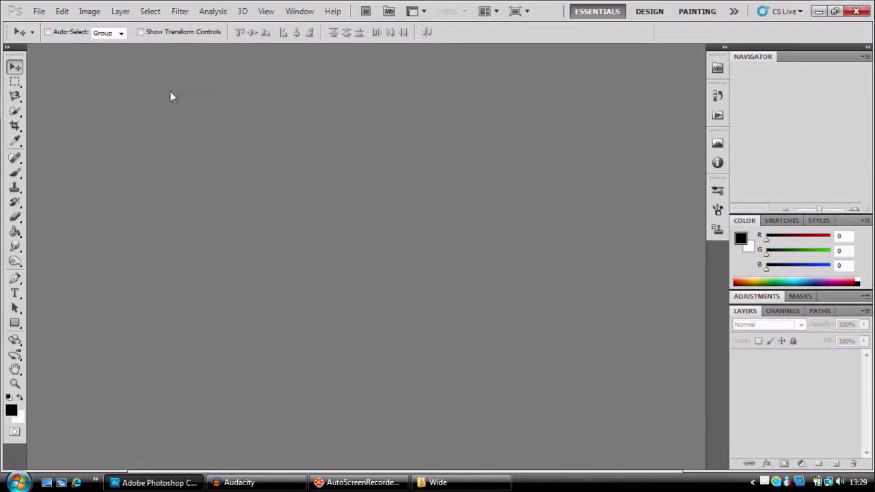
- Bring up the Batch dialog via File > Automate > Batch
click(39, 11)
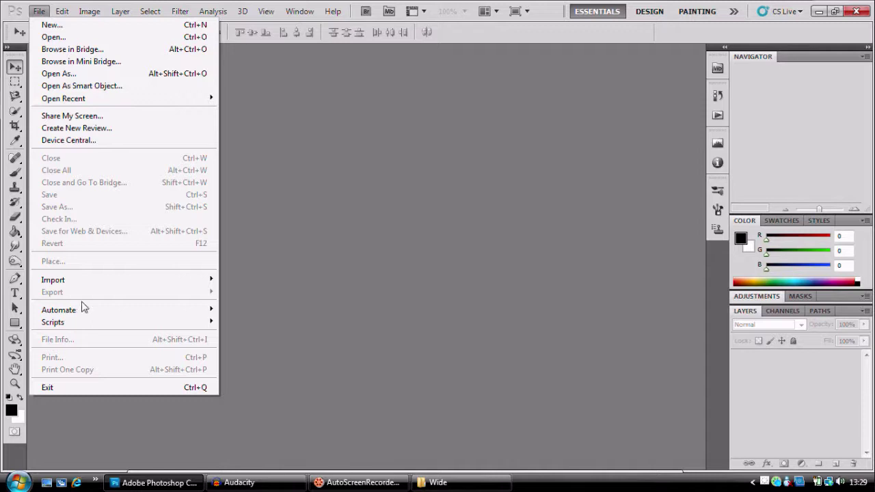
click(717, 115)
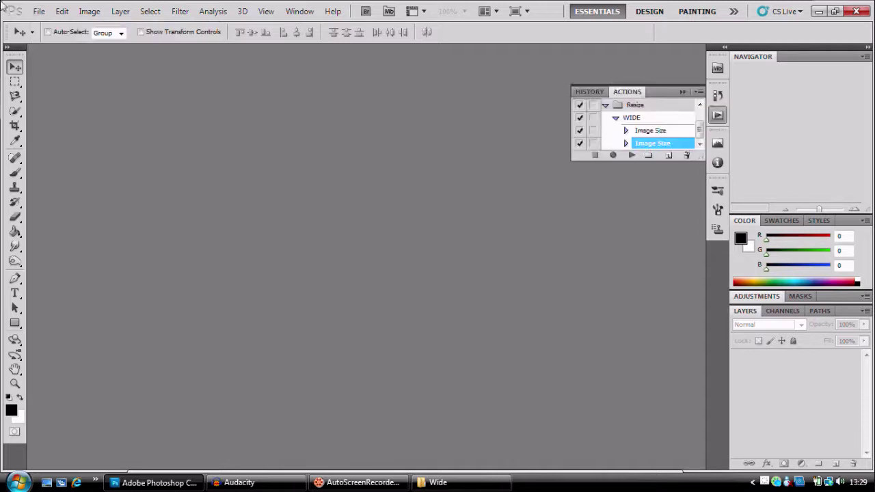
click(39, 12)
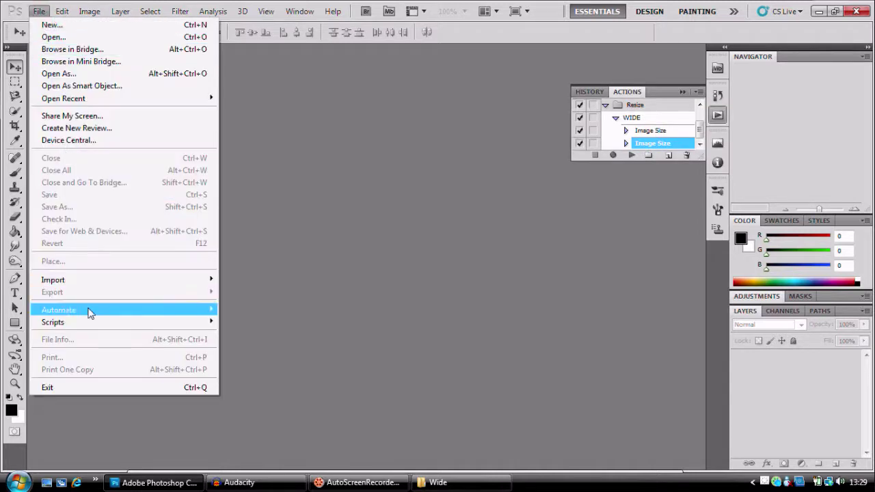
click(236, 309)
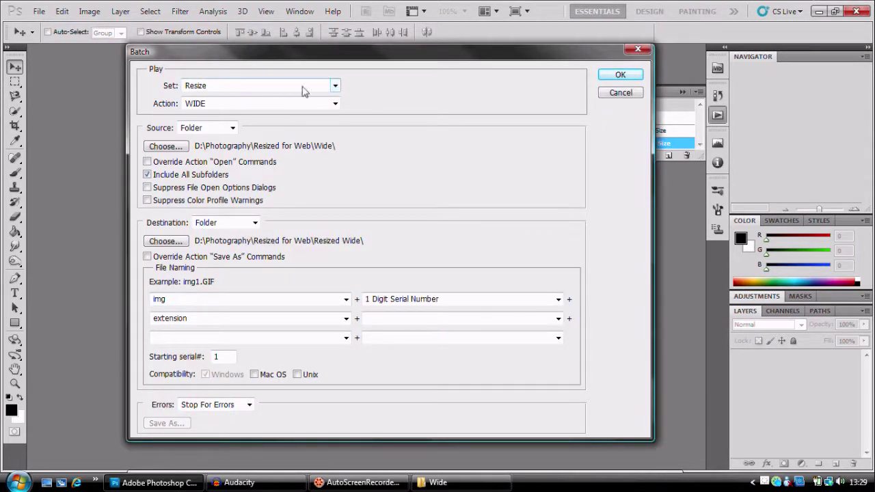
click(335, 86)
click(298, 121)
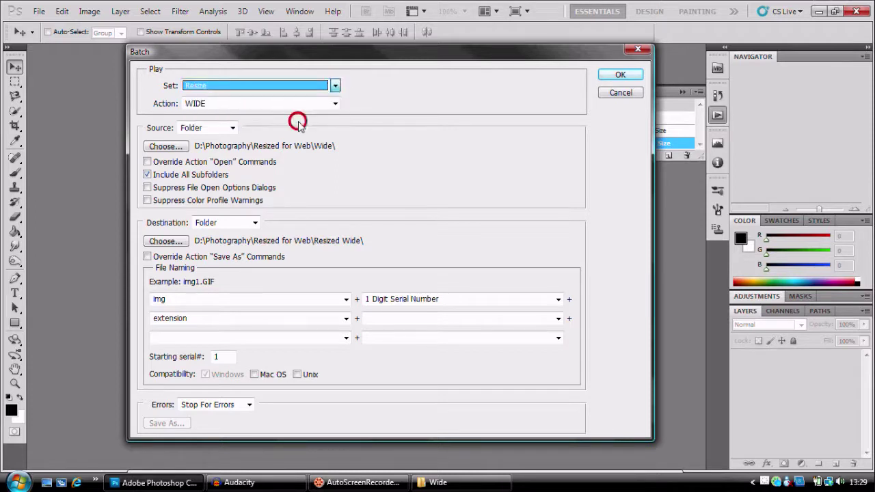
click(335, 103)
click(335, 103)
click(383, 123)
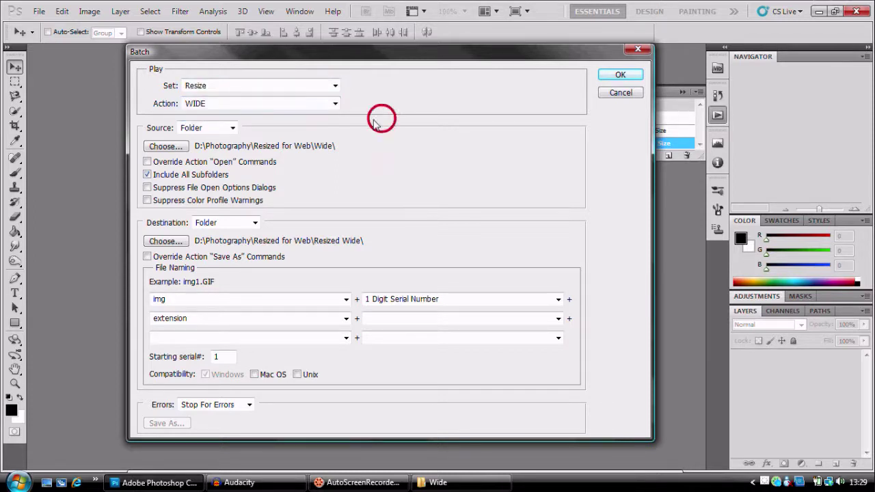
click(176, 146)
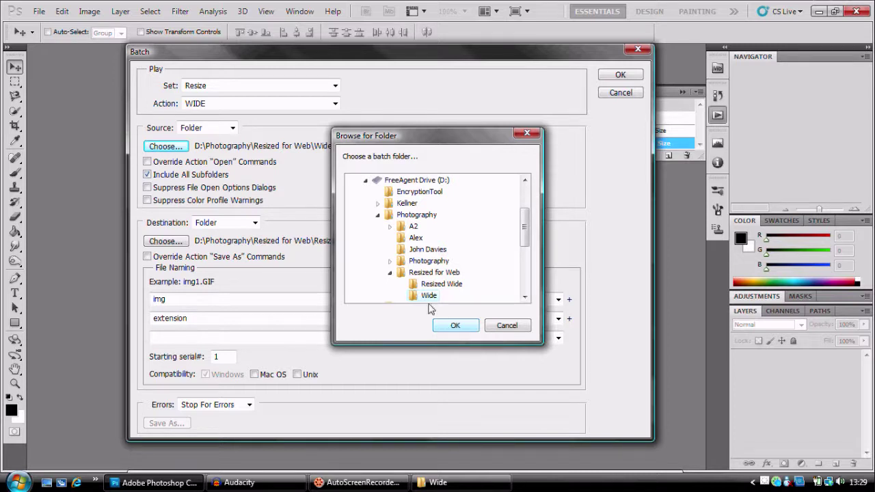
mouse_move(522, 233)
mouse_down()
mouse_move(514, 202)
mouse_move(530, 282)
mouse_move(538, 235)
mouse_up()
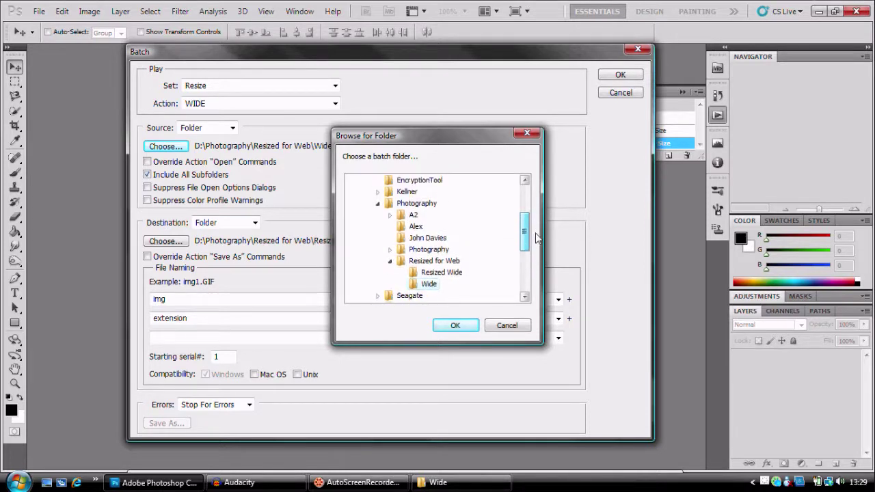
click(429, 284)
click(460, 326)
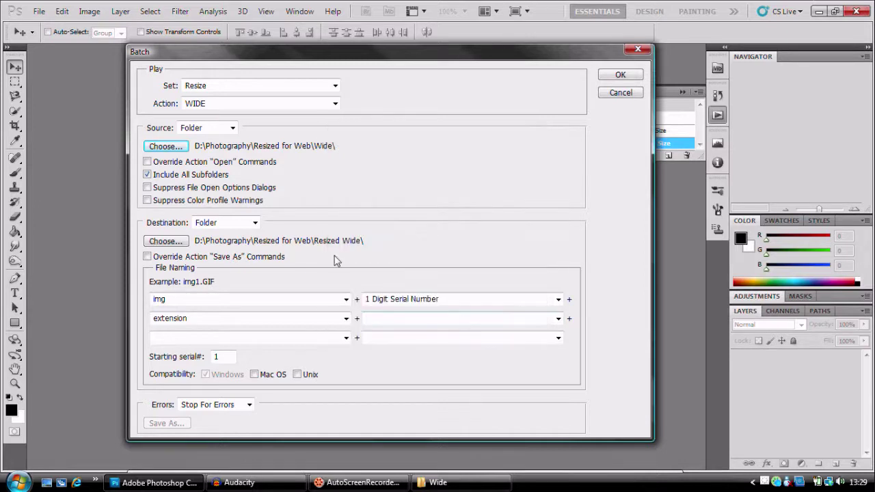
click(181, 241)
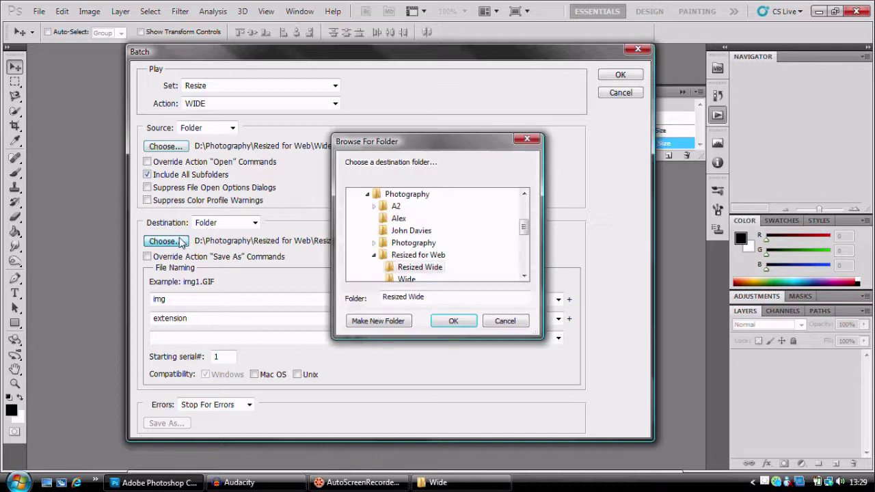
click(455, 323)
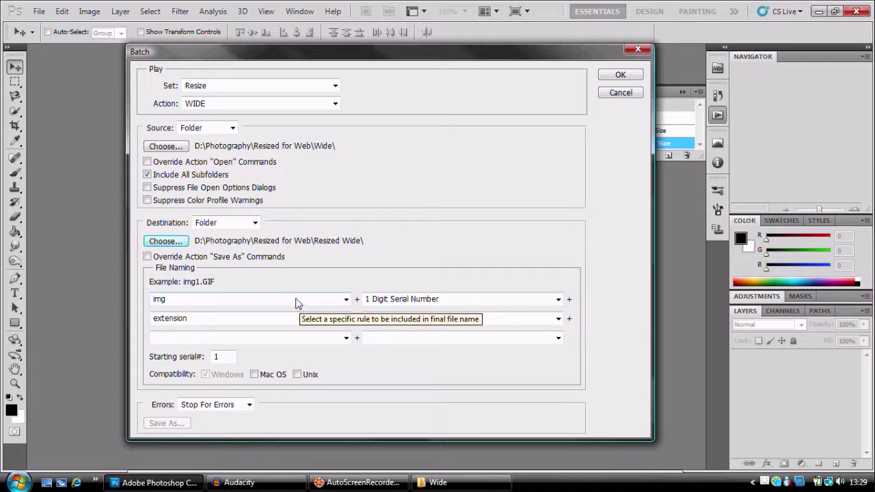
- Keep batch naming as 'img' plus 1 Digit Serial Number, then bring the Wide folder window forward
click(231, 305)
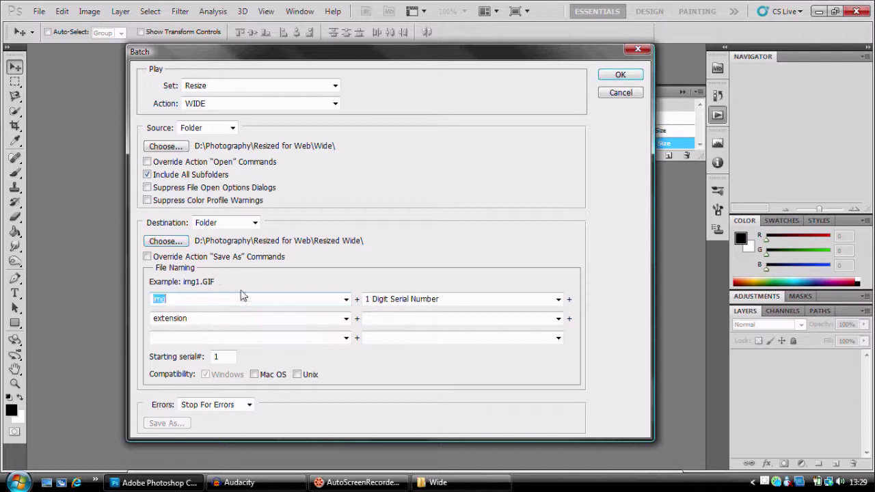
text(img)
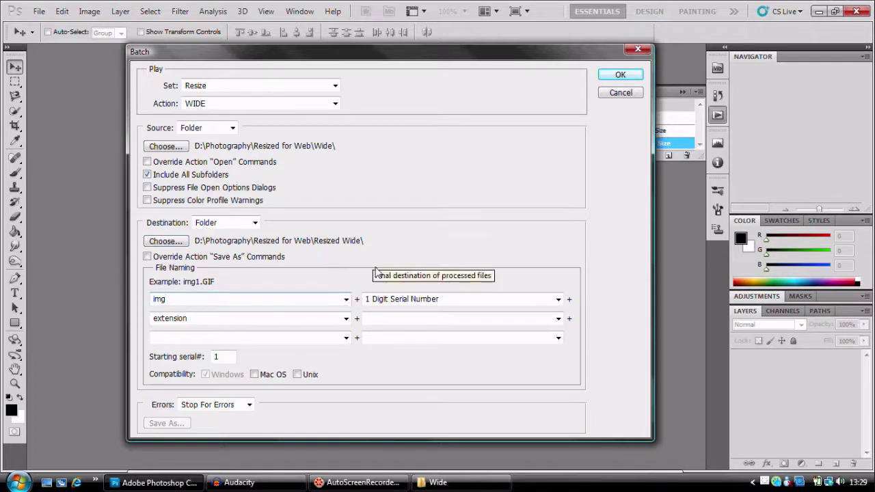
click(558, 299)
click(488, 339)
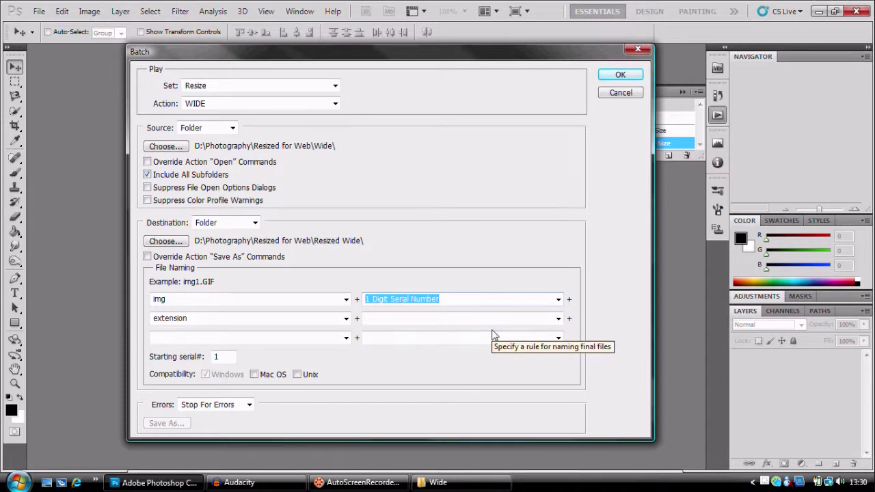
click(560, 301)
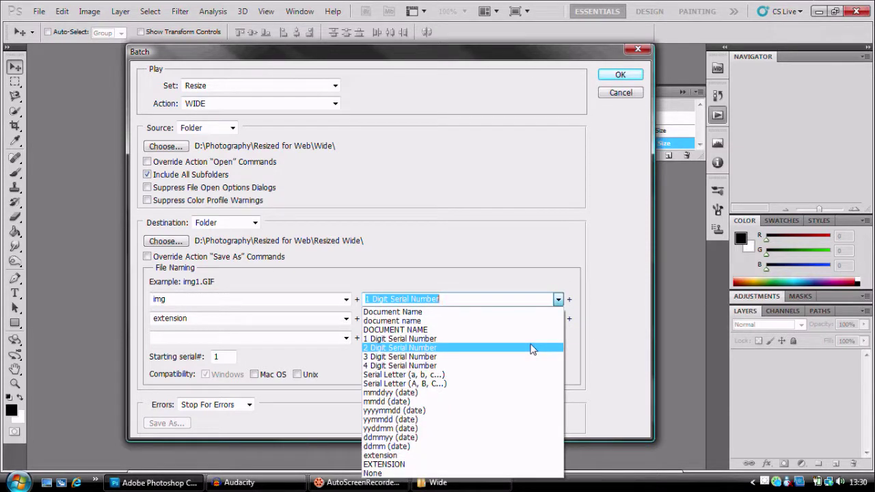
click(525, 227)
click(438, 482)
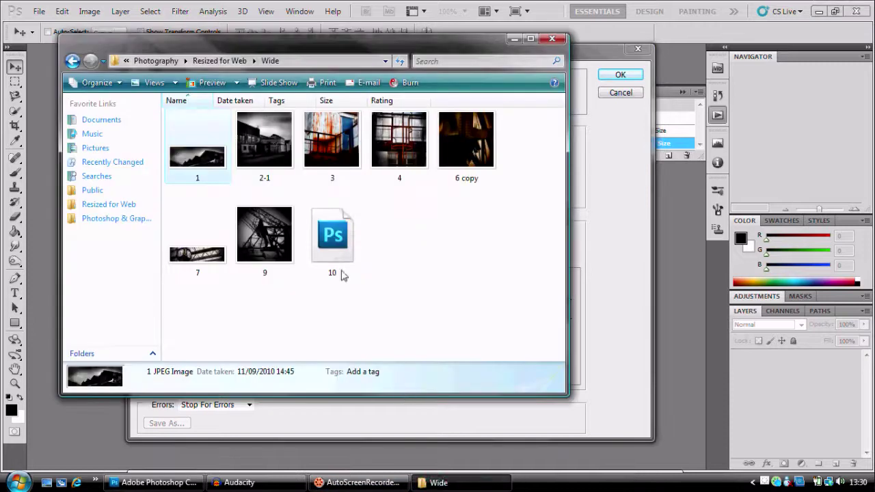
- Look over the eight source photos in the Wide folder, then close that Explorer window
drag(299, 228, 403, 318)
click(424, 310)
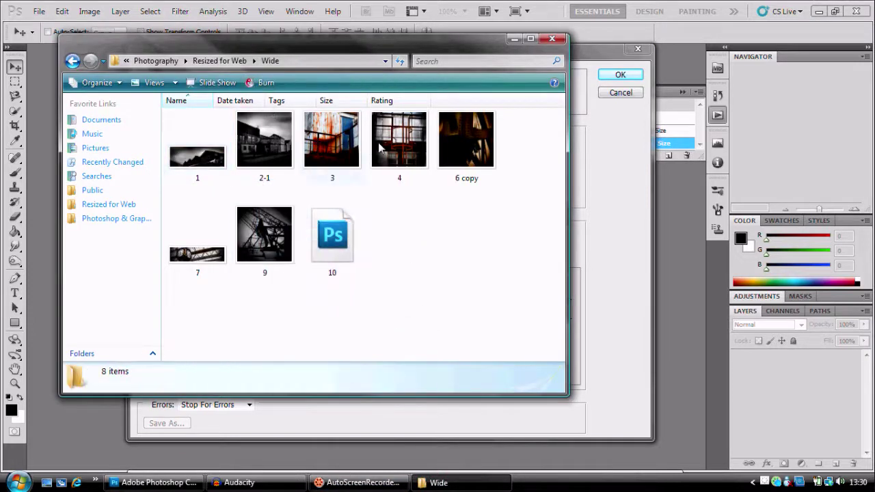
click(552, 39)
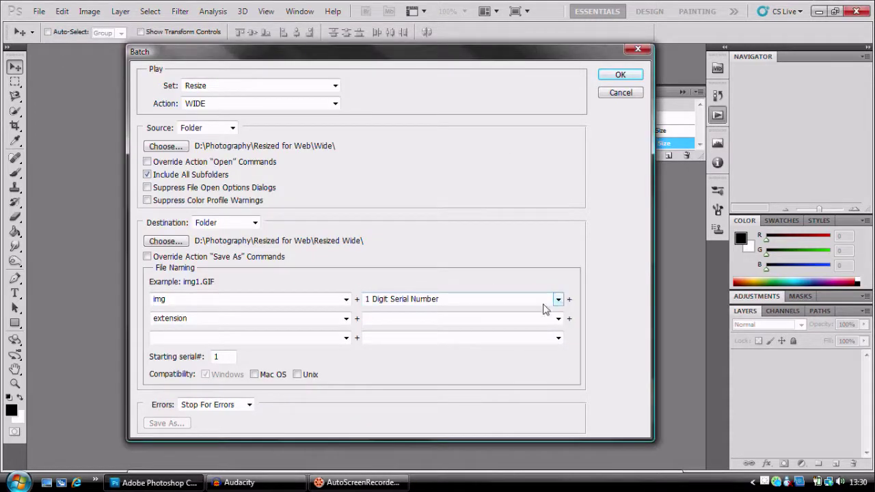
- Keep 'extension' as the naming ending and run the WIDE batch from Wide into Resized Wide
click(349, 321)
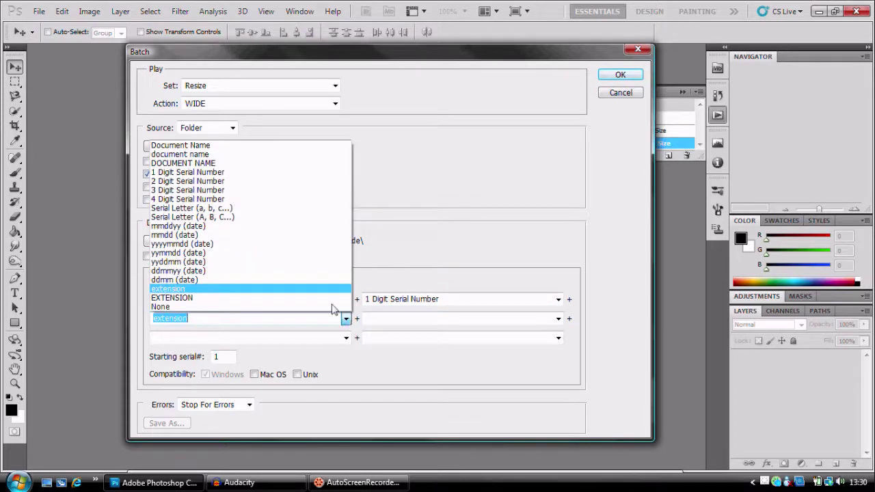
click(303, 289)
click(300, 288)
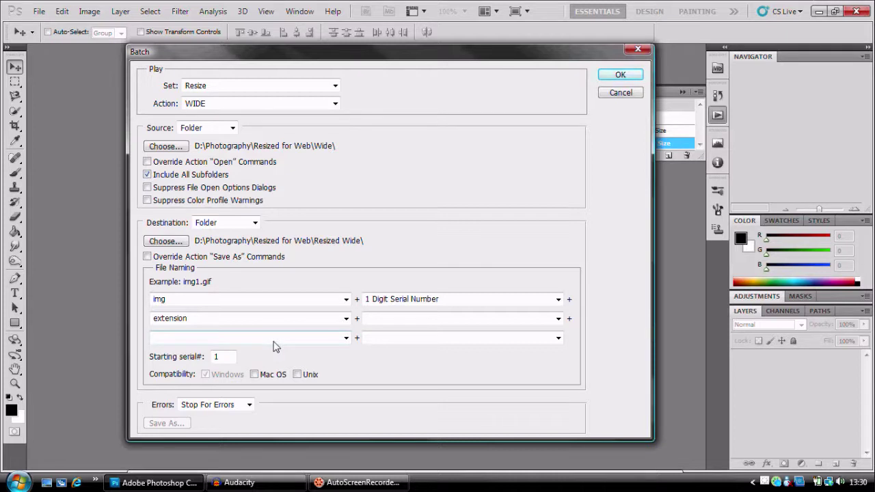
click(614, 75)
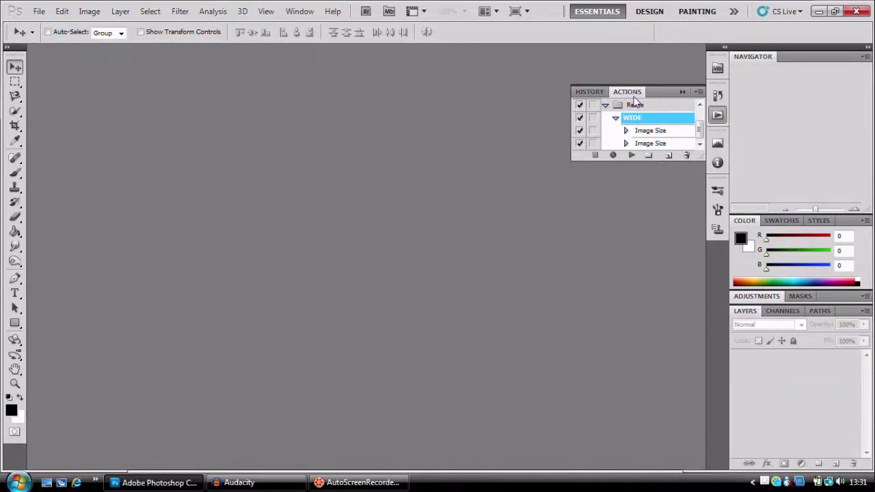
- Browse to Documents > Resized for Web > Resized Wide and open img2.psd in Photoshop
click(717, 115)
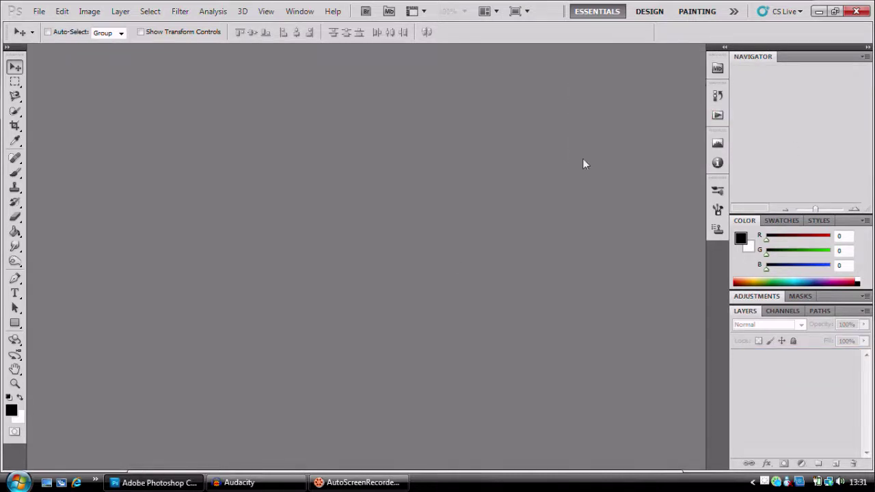
click(26, 482)
click(219, 160)
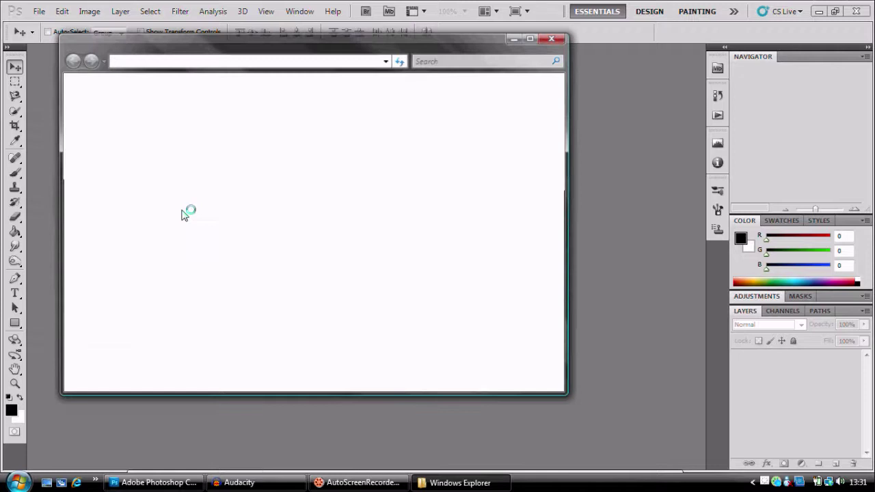
click(110, 204)
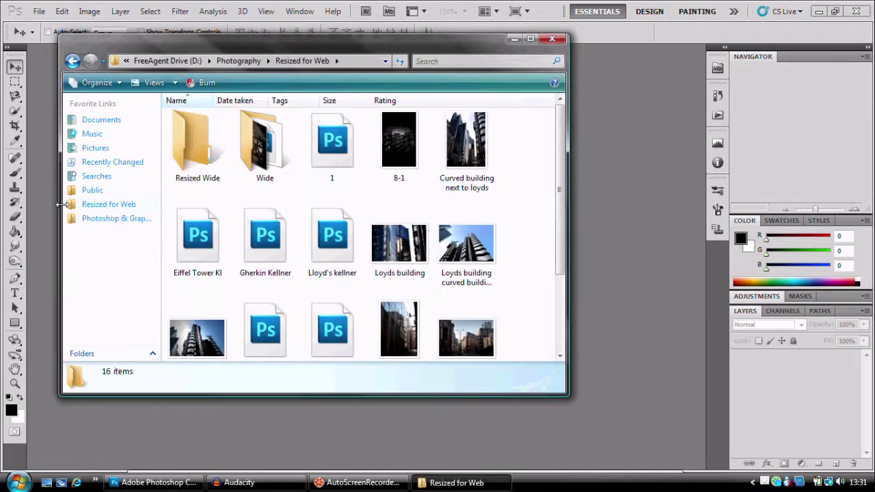
click(214, 141)
double_click(214, 141)
drag(407, 310, 241, 135)
click(424, 258)
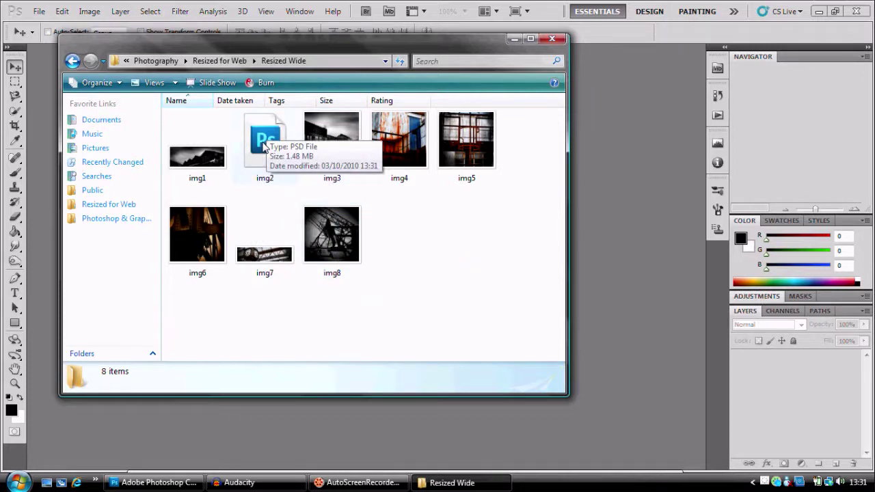
double_click(267, 157)
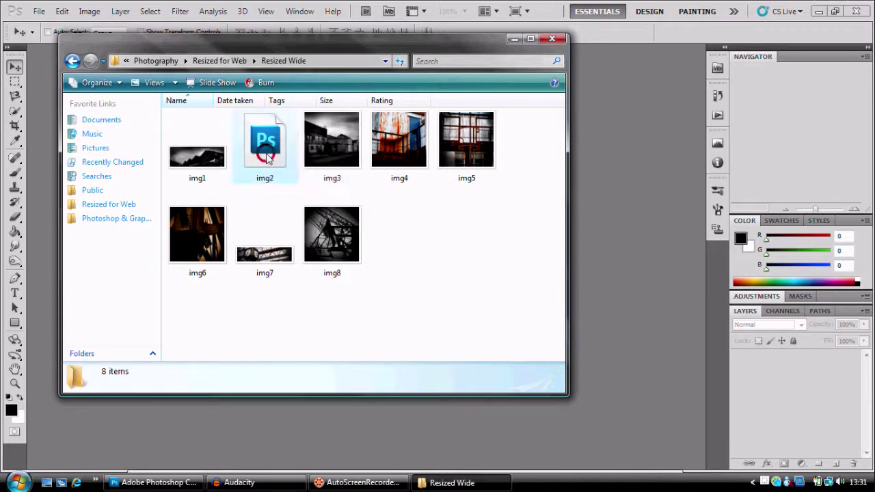
drag(266, 157, 613, 191)
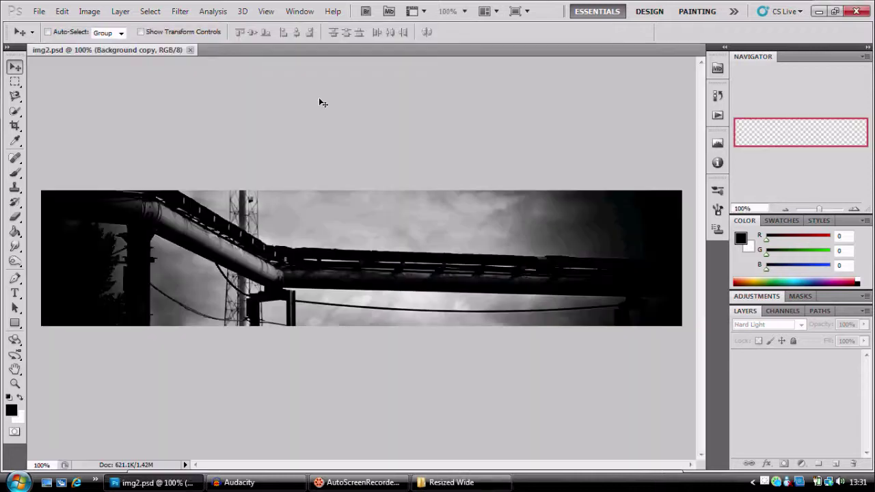
- Save img2 as img2.jpg in JPEG format in Resized Wide, accepting the default JPEG options
click(39, 11)
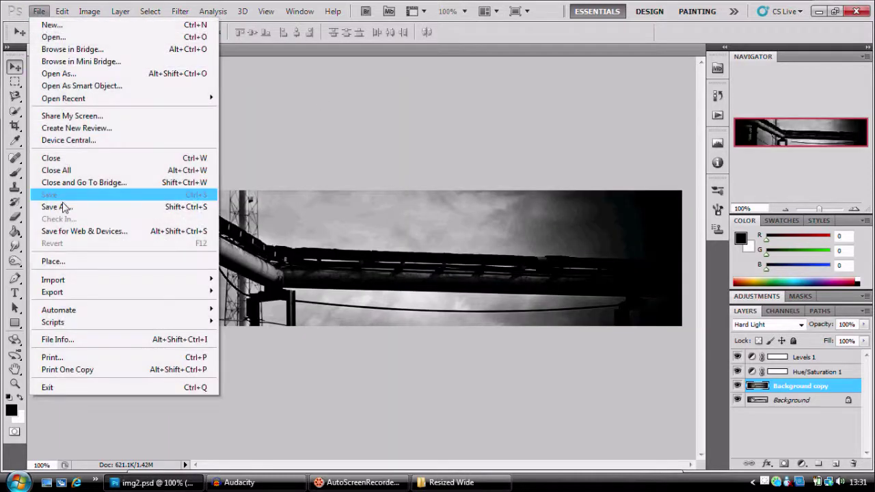
mouse_move(67, 313)
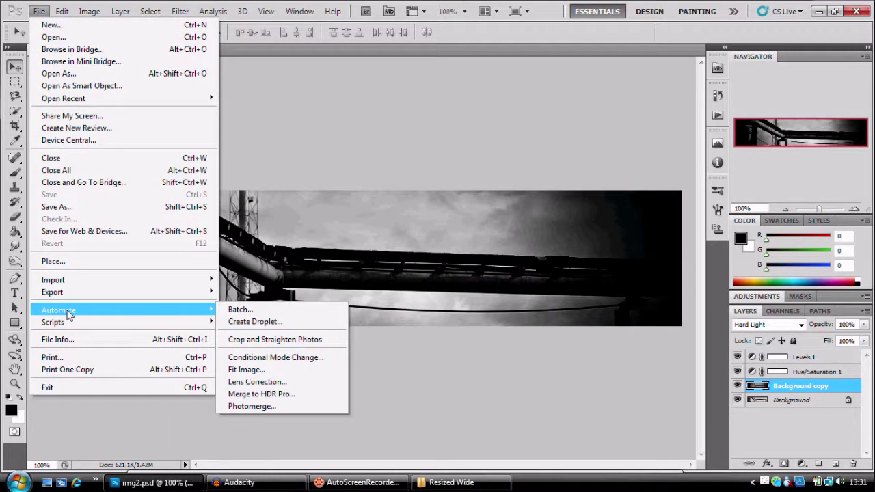
click(57, 206)
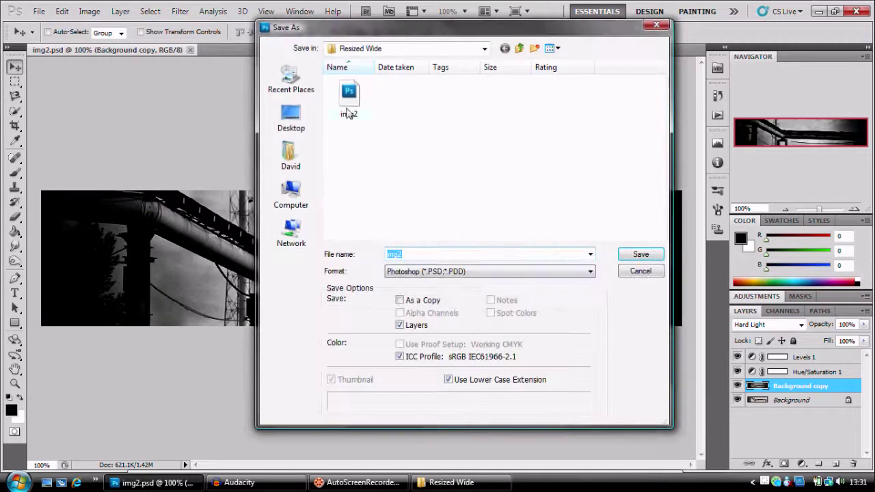
click(457, 272)
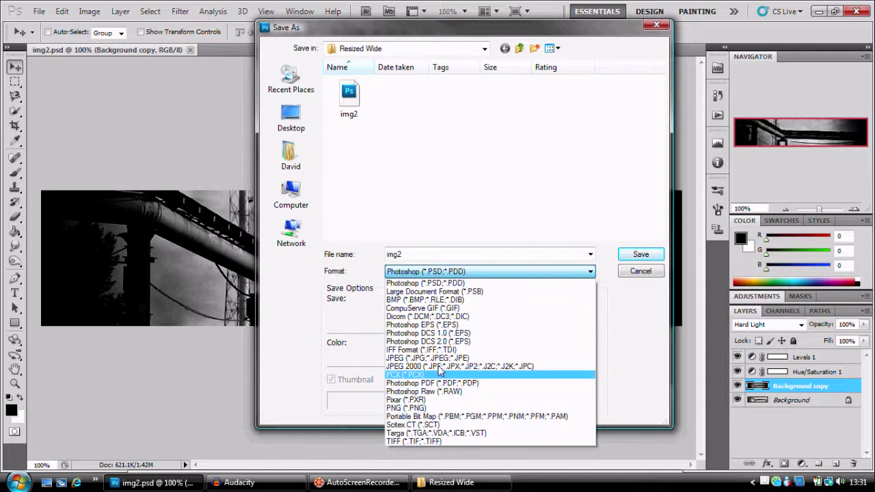
click(431, 357)
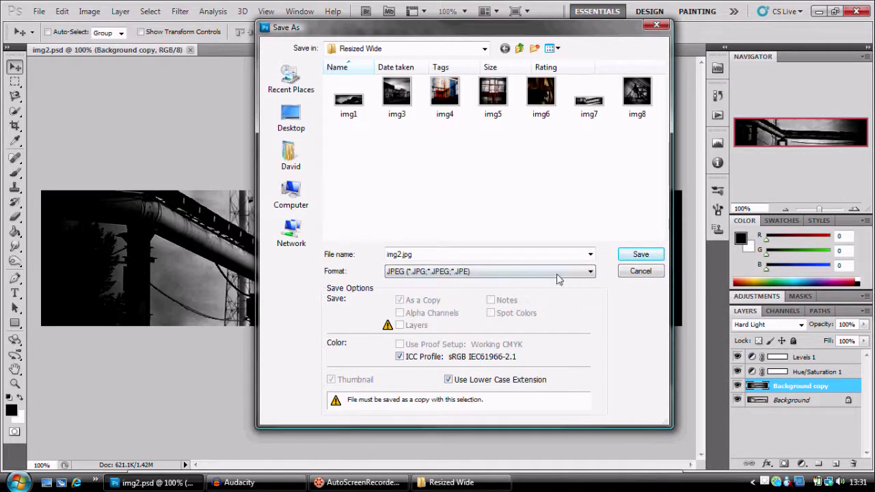
click(630, 258)
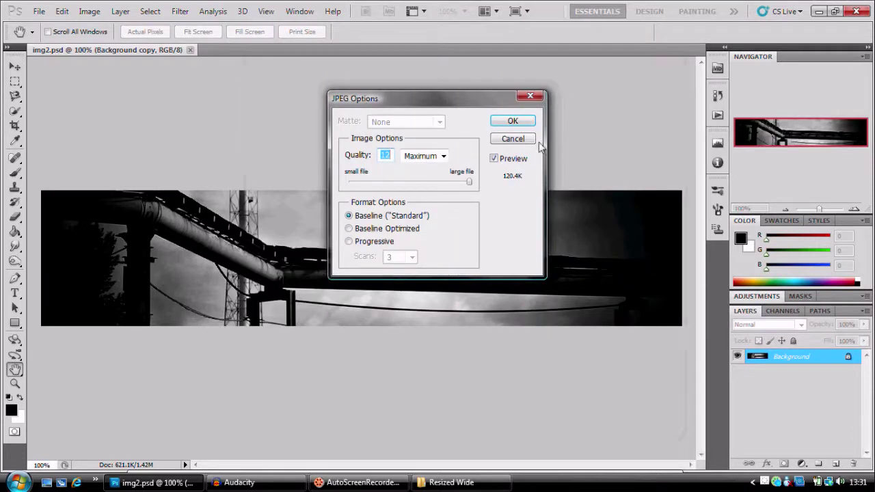
click(531, 120)
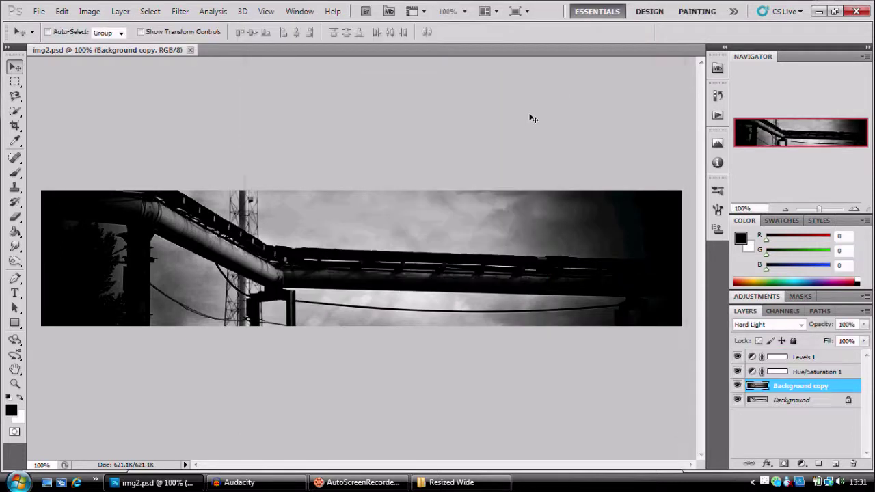
- Check the Resized Wide folder, which now lists img2 as both a JPEG and a PSD
click(444, 483)
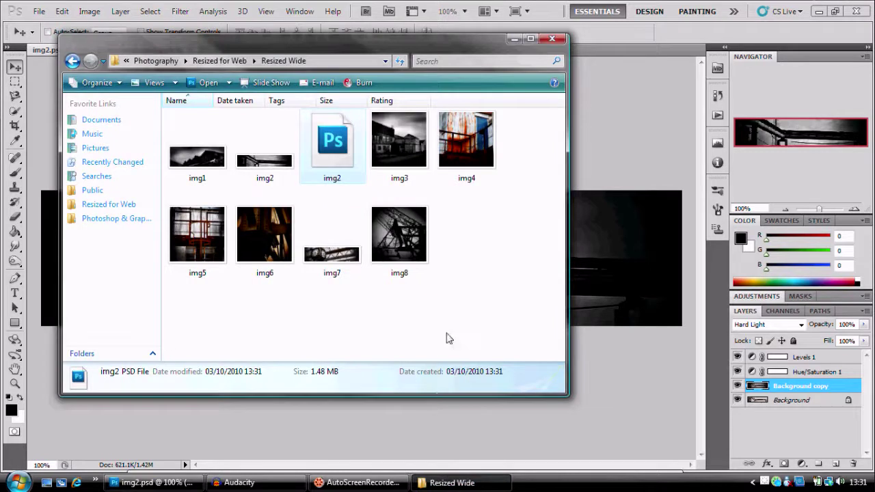
click(280, 164)
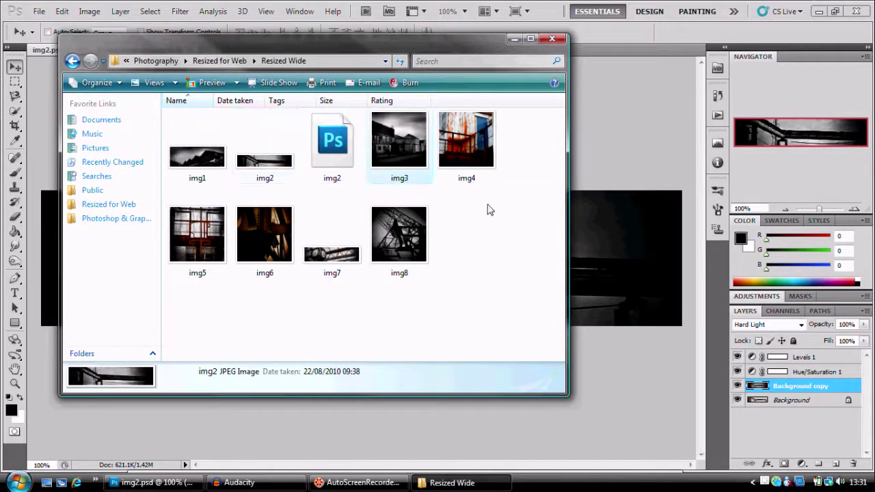
click(475, 272)
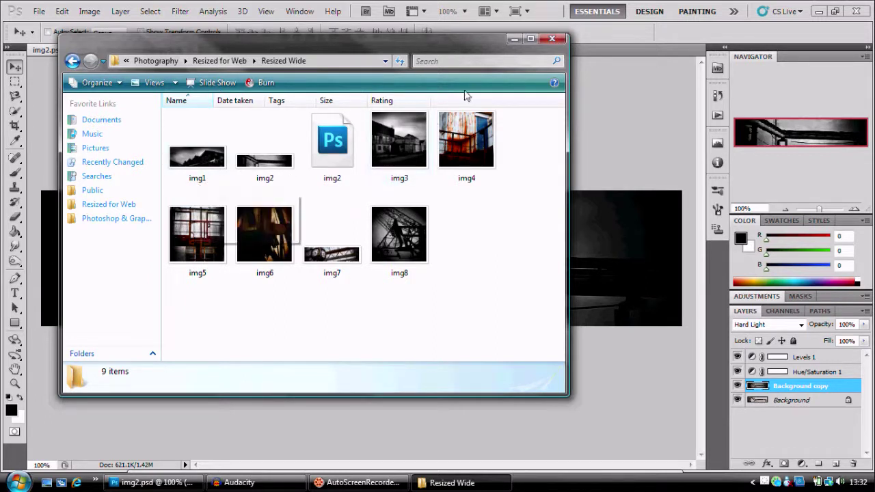
- Close the Resized Wide folder window and the img2.psd document
click(547, 42)
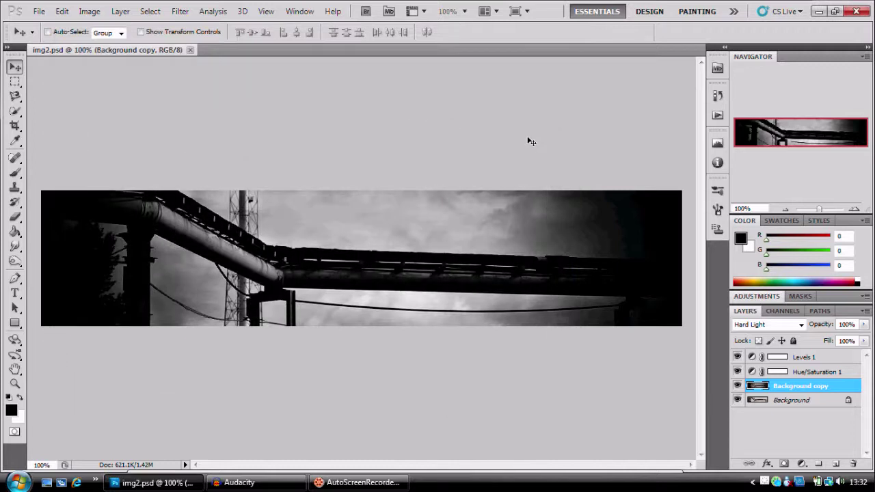
click(191, 51)
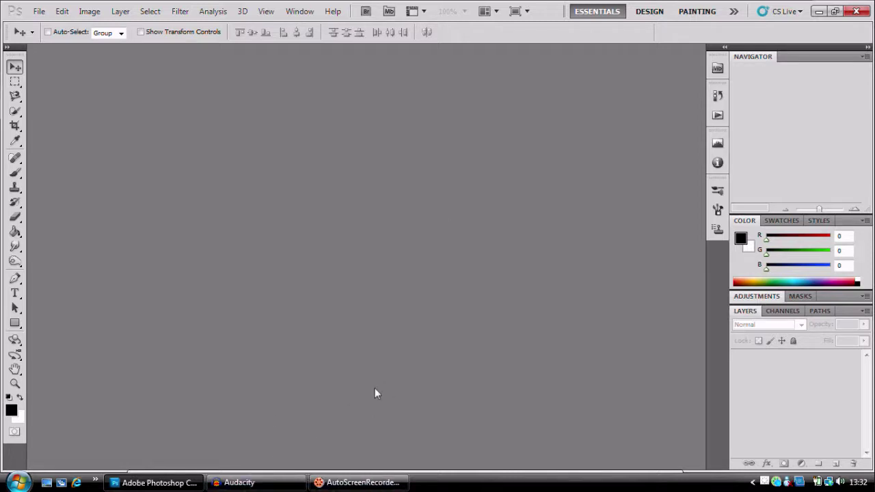
- Open the tall photo 8-1 from Documents > Resized for Web in Photoshop by dragging it in
click(18, 482)
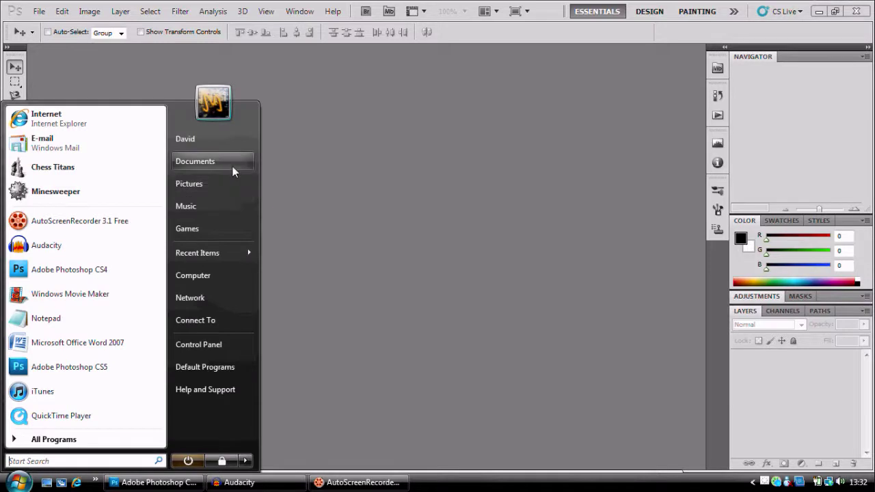
click(250, 161)
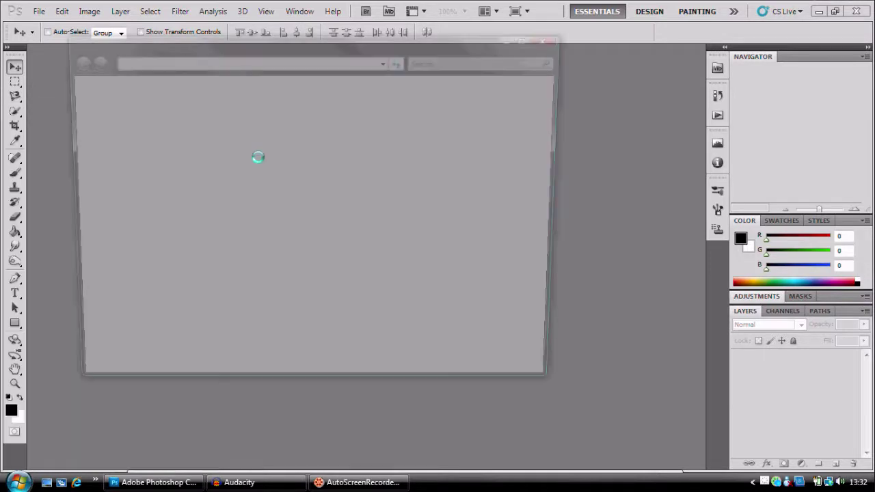
click(122, 207)
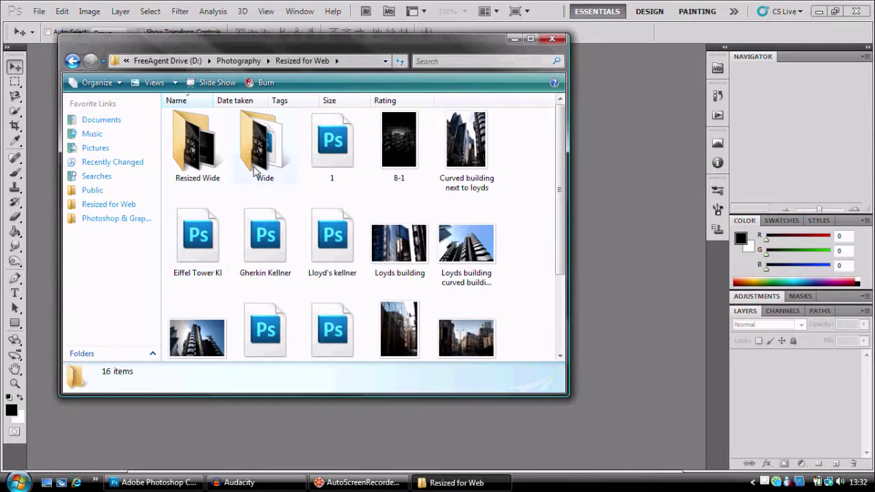
scroll(226, 150, down, 2)
scroll(260, 171, up, 2)
drag(389, 137, 616, 194)
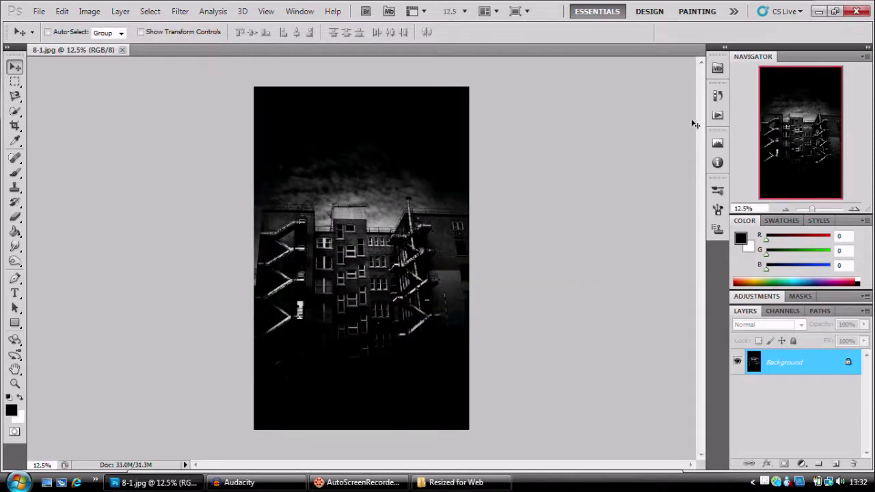
- Create a new action named 'Tall' in the Actions panel and start recording it
click(718, 116)
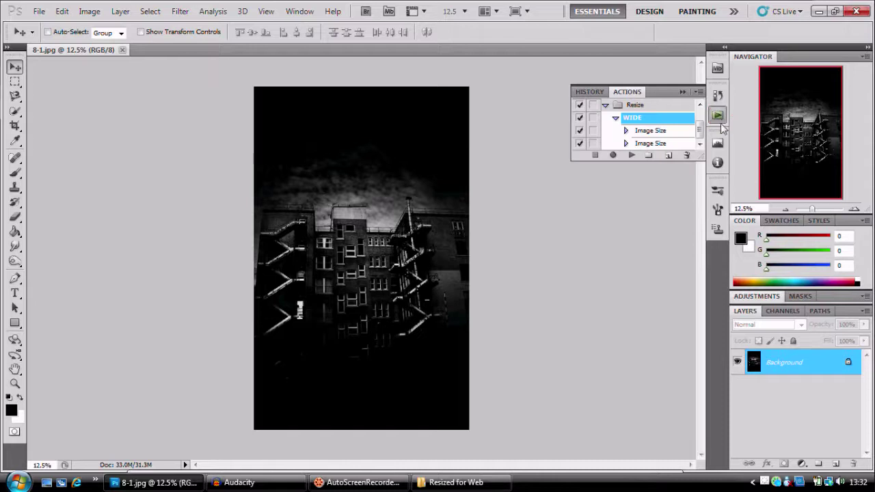
click(669, 155)
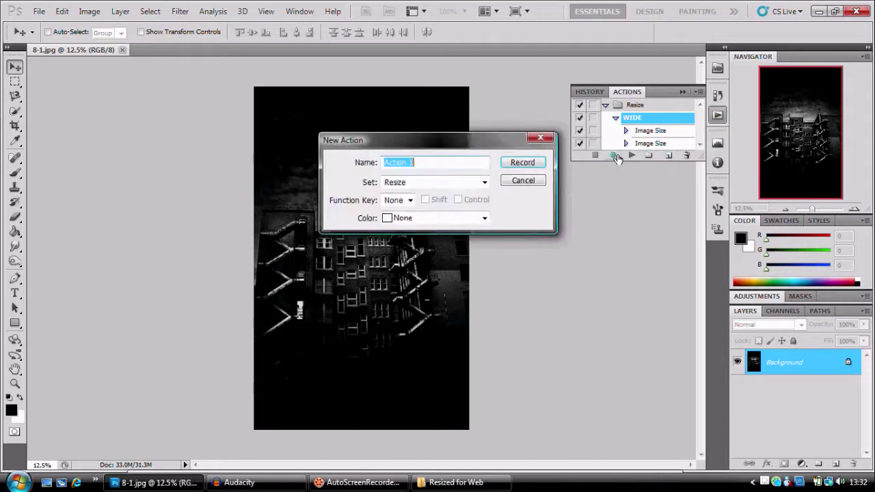
text(Tall)
click(523, 162)
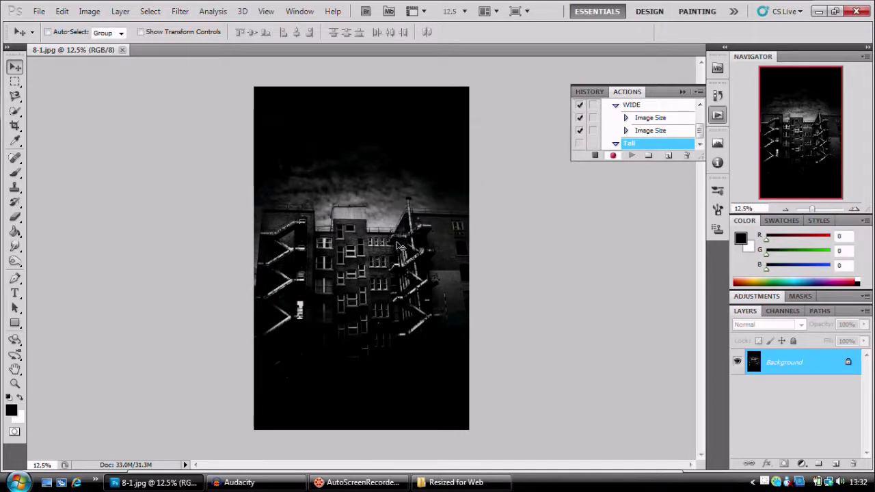
- Resize the image to 72 pixels/inch resolution and 1000 pixels height in Image Size
click(86, 11)
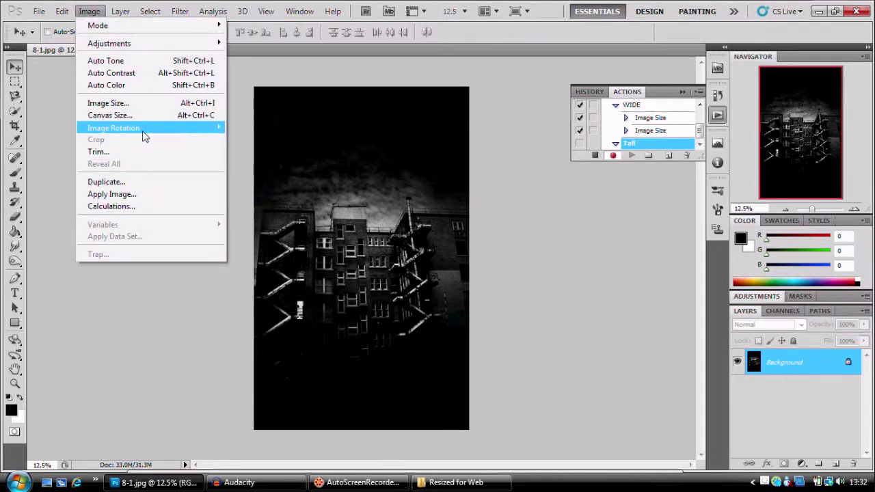
click(130, 103)
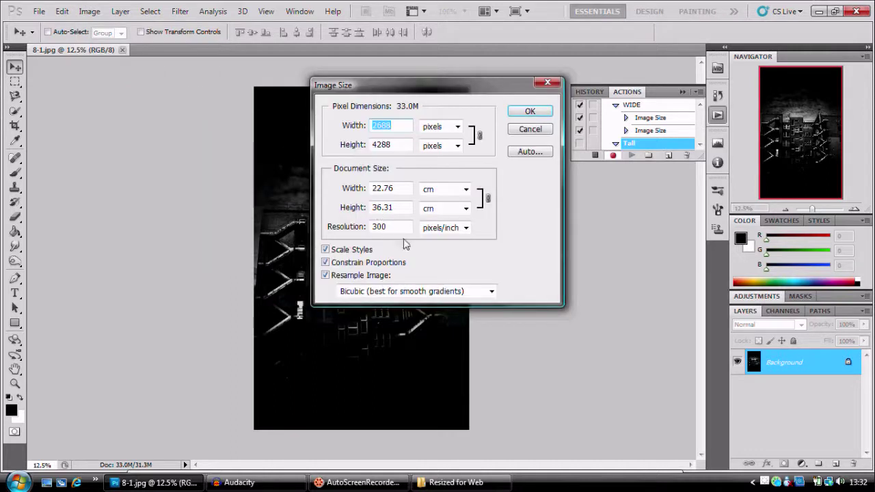
click(344, 229)
text(72)
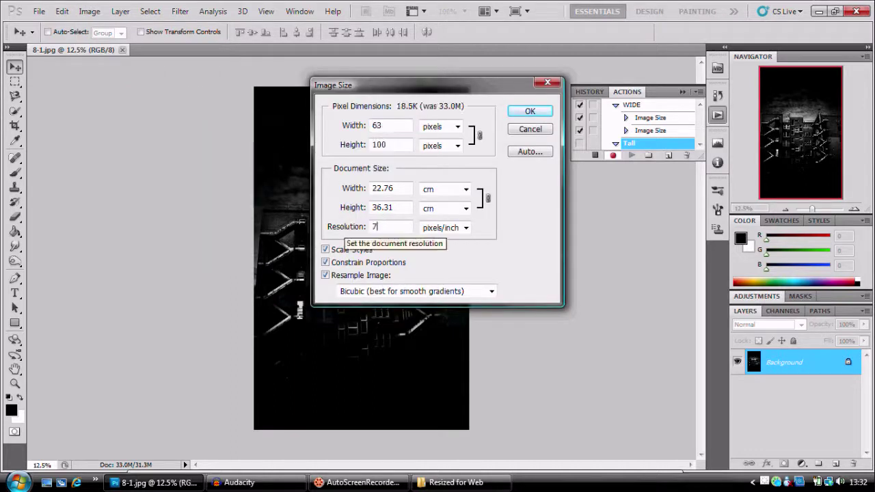
double_click(406, 145)
text(1000)
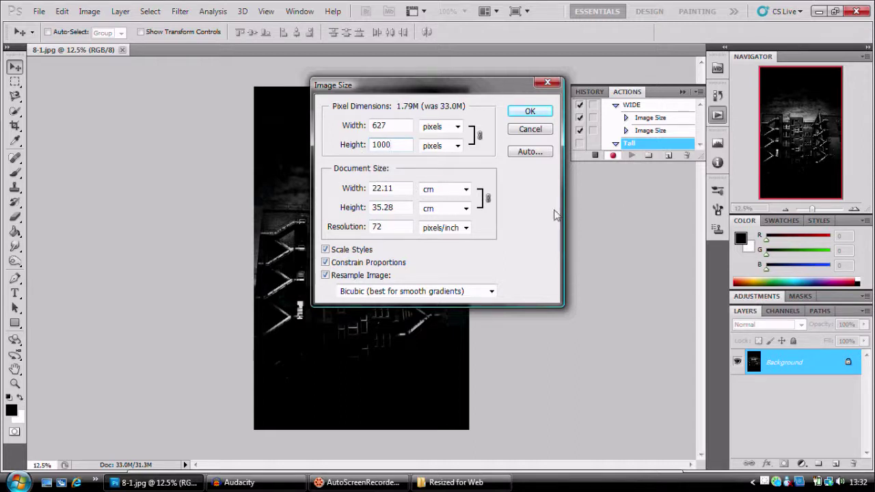
click(540, 111)
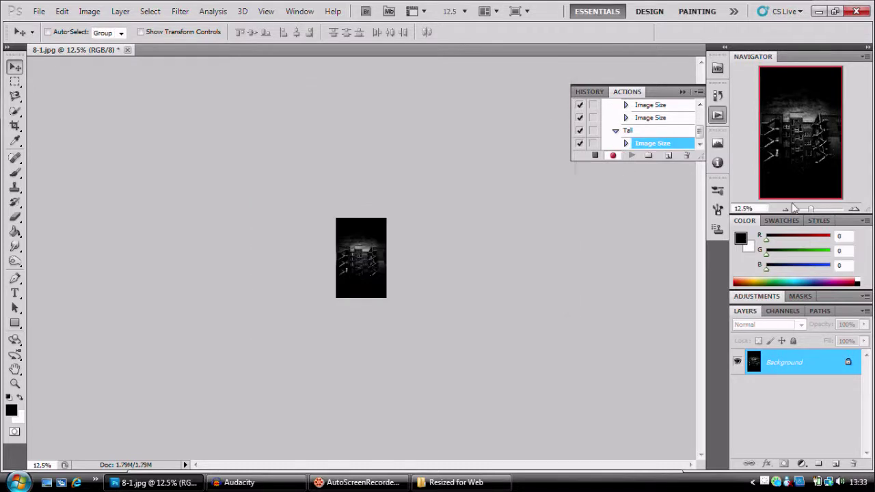
- View the resized photo at 100% and pan over the building
click(853, 208)
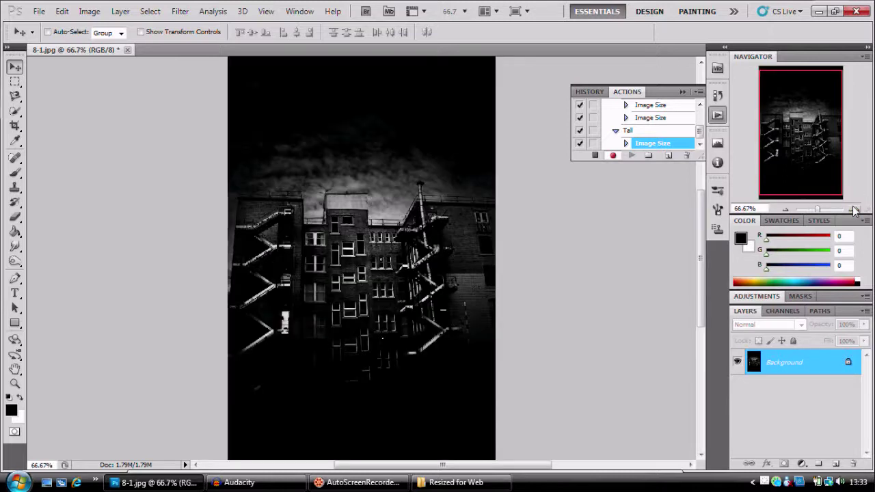
click(854, 210)
mouse_move(817, 167)
mouse_down()
mouse_move(817, 186)
mouse_move(808, 165)
mouse_up()
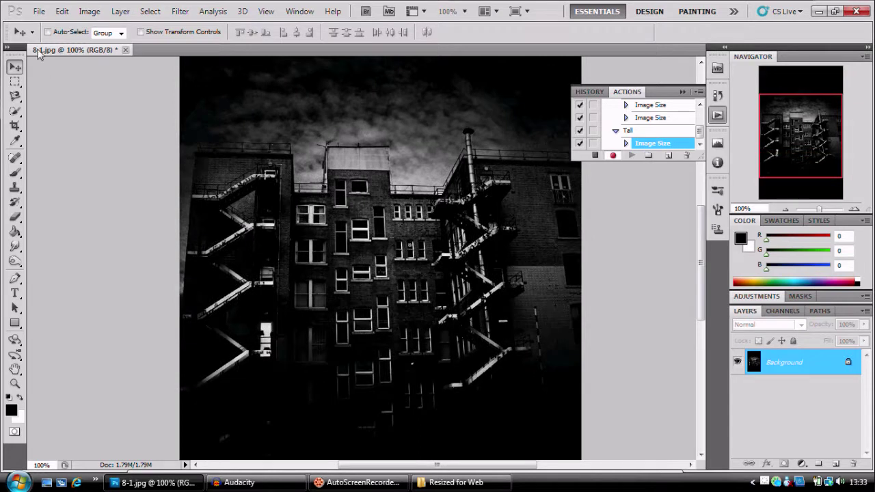
click(39, 12)
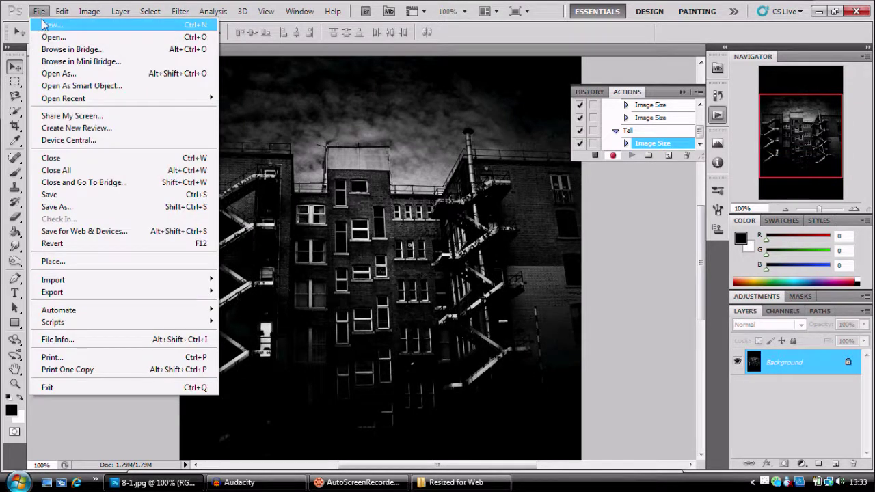
- In Save As, create a new folder 'Resized Tall' inside Resized for Web and open it
click(82, 201)
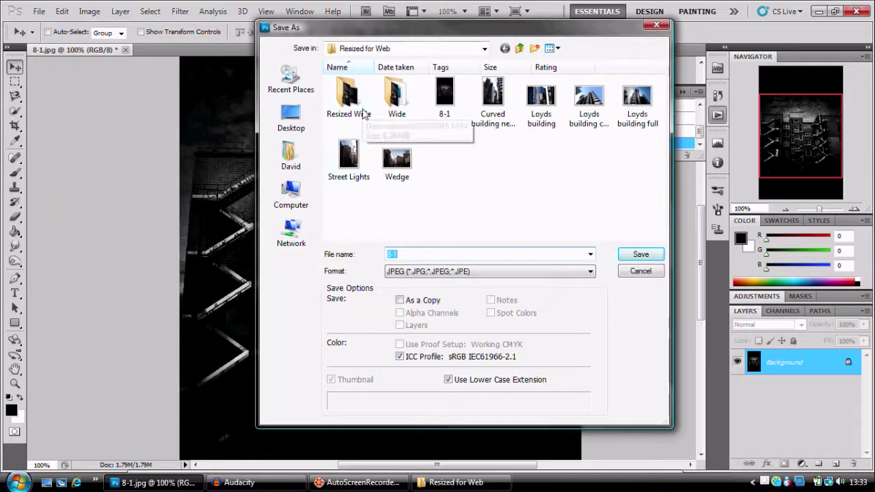
right_click(469, 194)
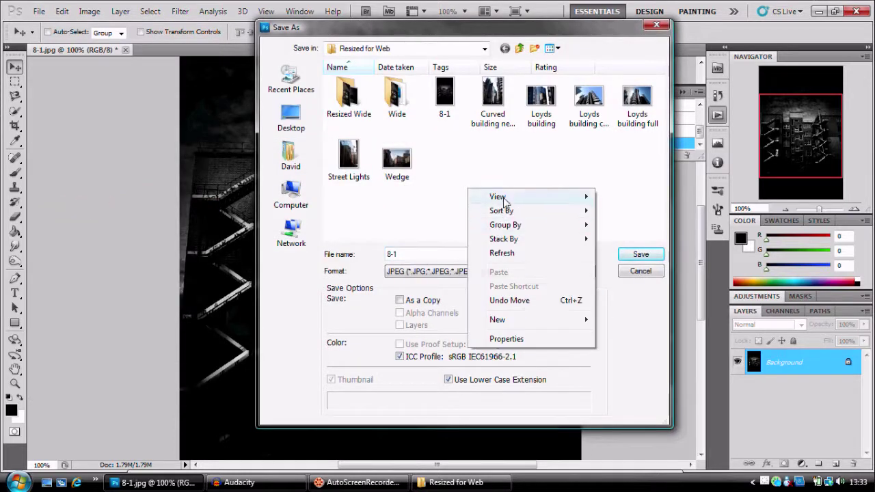
click(530, 319)
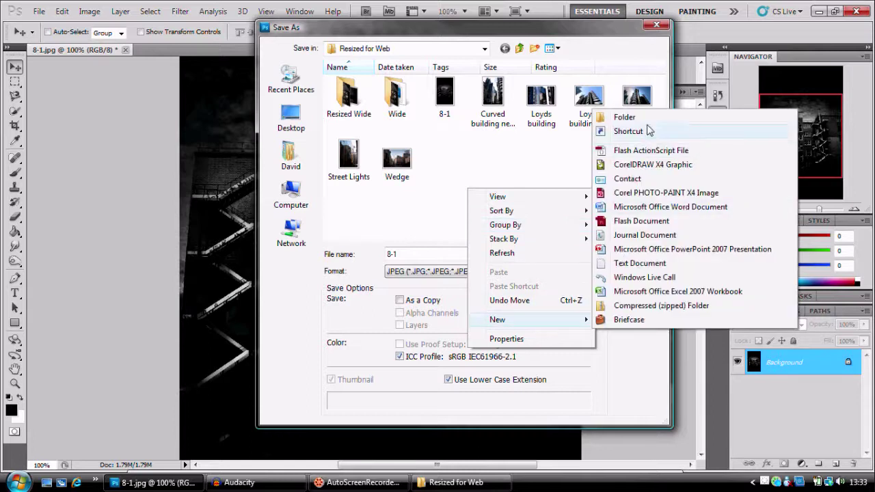
click(645, 122)
text(R)
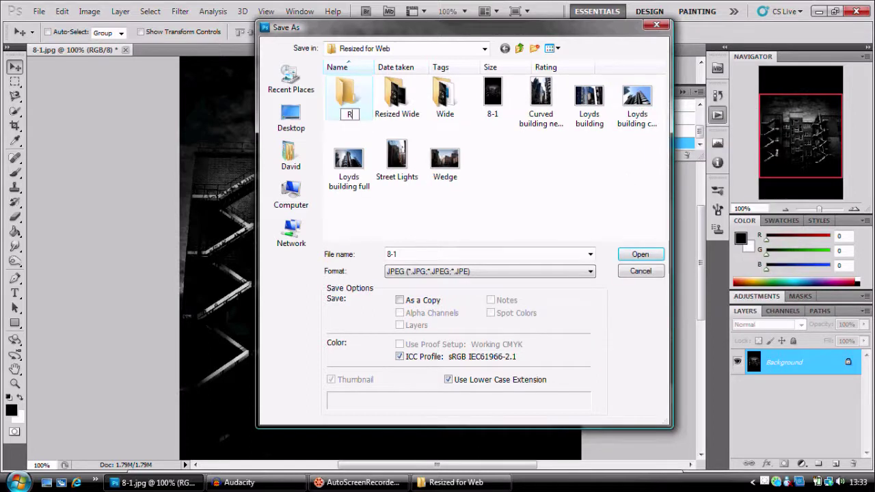
text(esized Tall)
click(596, 190)
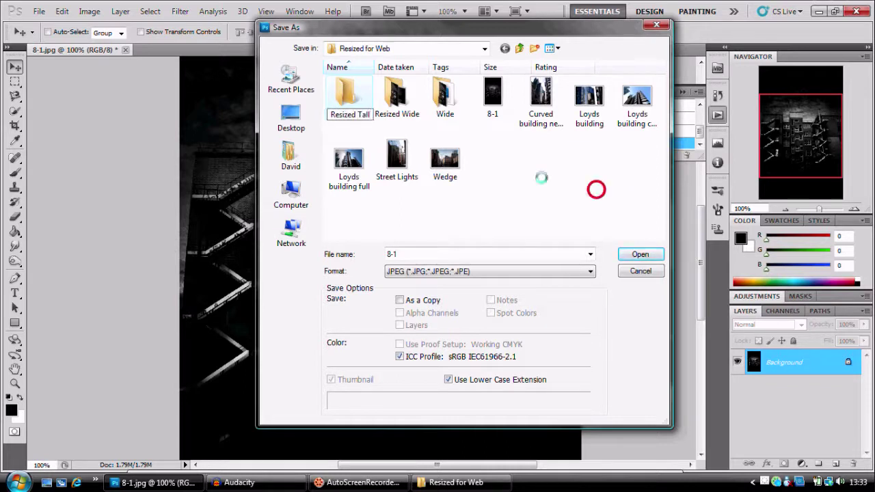
double_click(360, 108)
- Save the photo there as JPEG named img9, accepting the default JPEG options
click(486, 274)
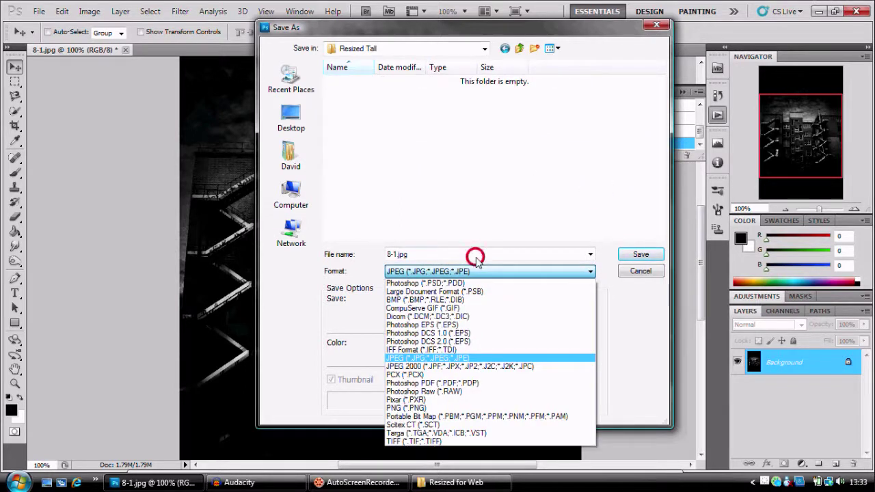
click(479, 251)
double_click(424, 258)
text(img )
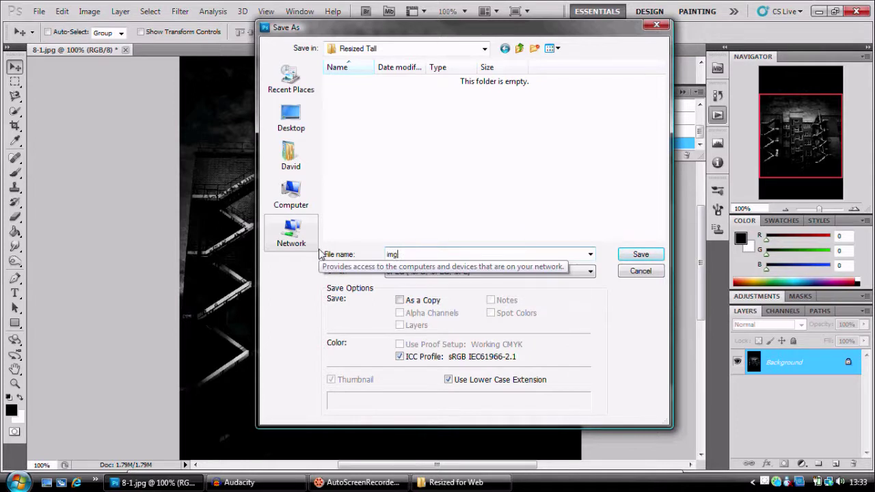
text(9)
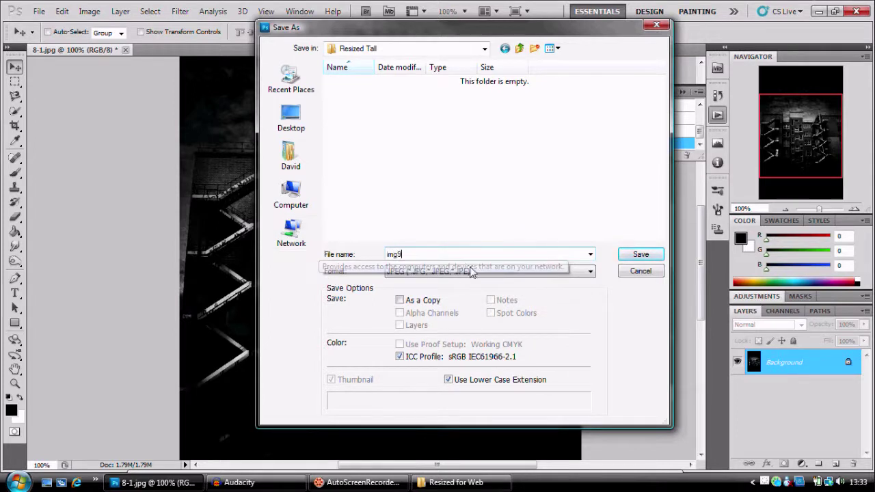
click(634, 257)
click(513, 122)
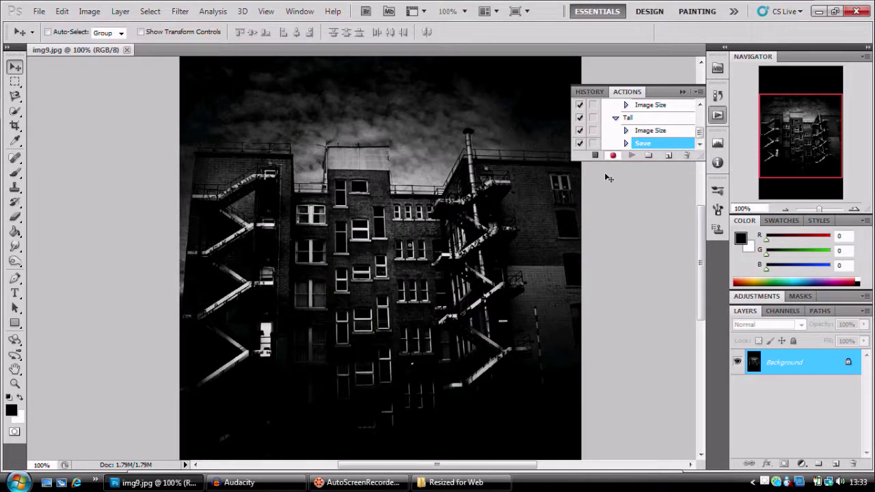
- Stop recording and delete the recorded Save step from the Tall action
click(595, 155)
click(639, 143)
drag(653, 145, 688, 156)
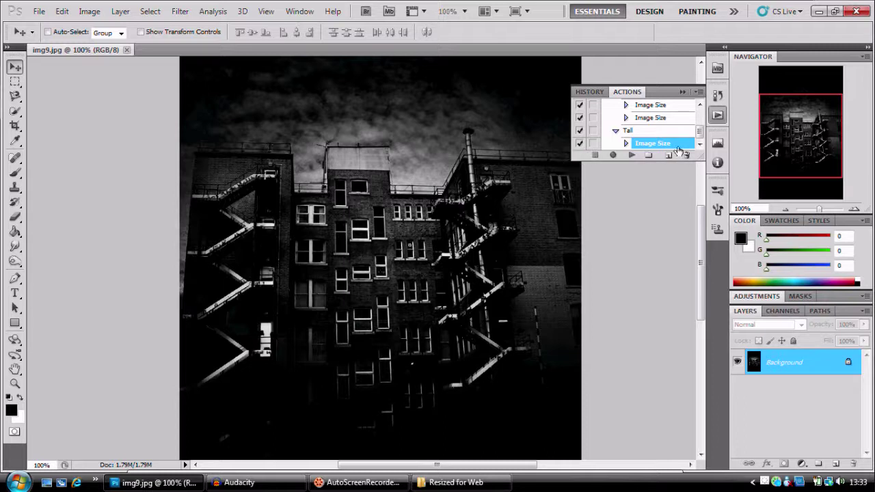
click(717, 118)
- Open the Batch dialog, select the Tall action, then cancel without running it
scroll(452, 153, down, 3)
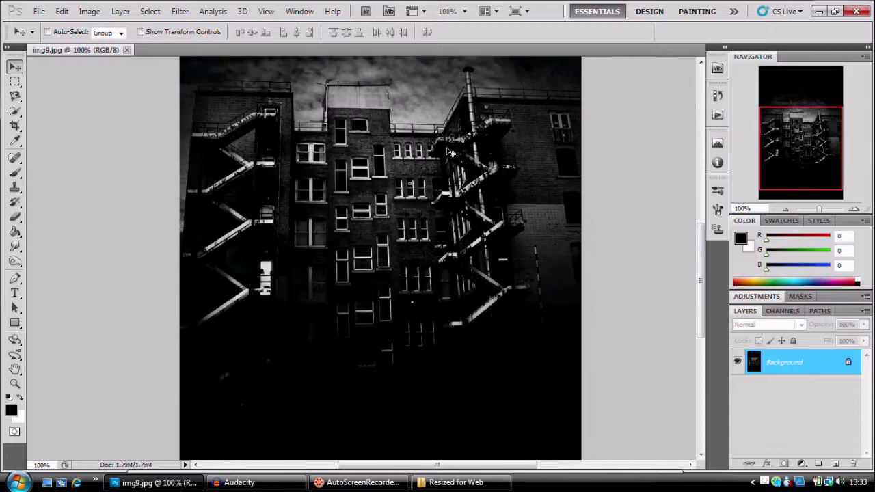
scroll(450, 147, up, 5)
click(39, 11)
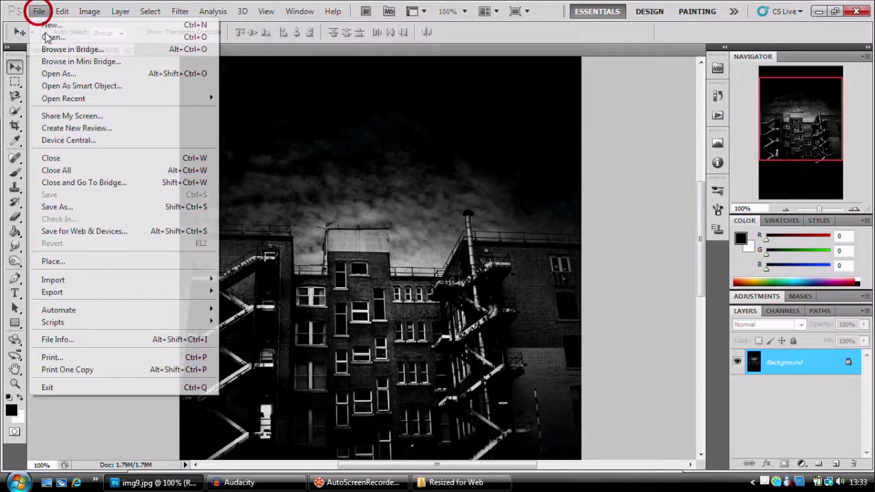
mouse_move(74, 310)
click(248, 303)
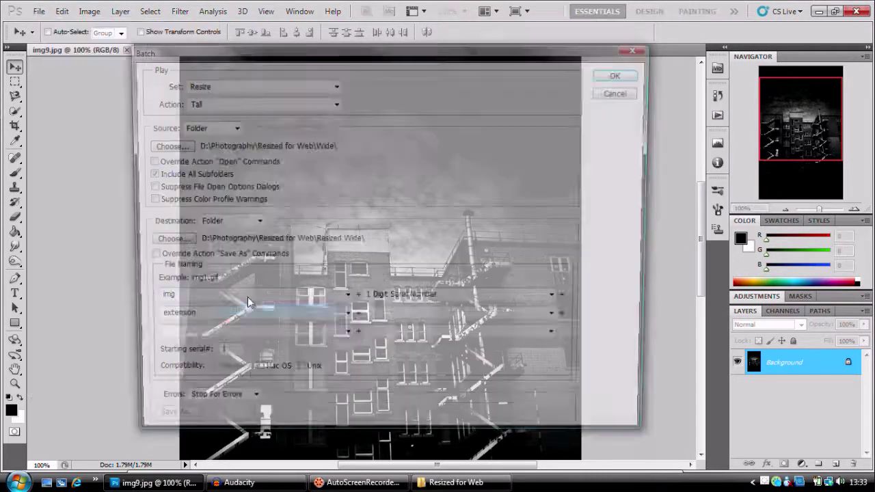
click(335, 103)
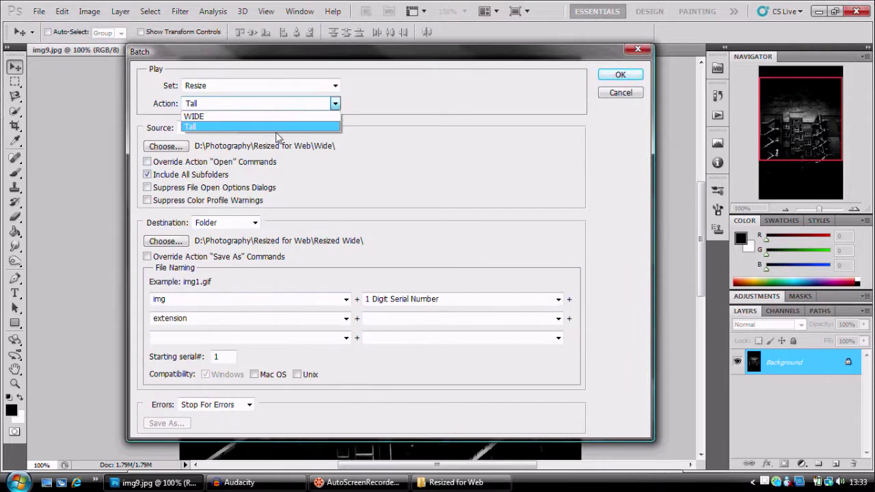
click(479, 177)
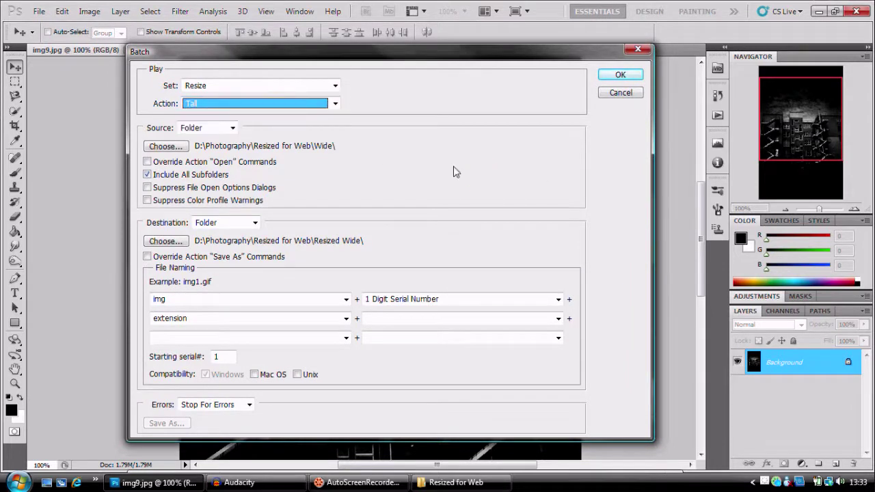
click(610, 92)
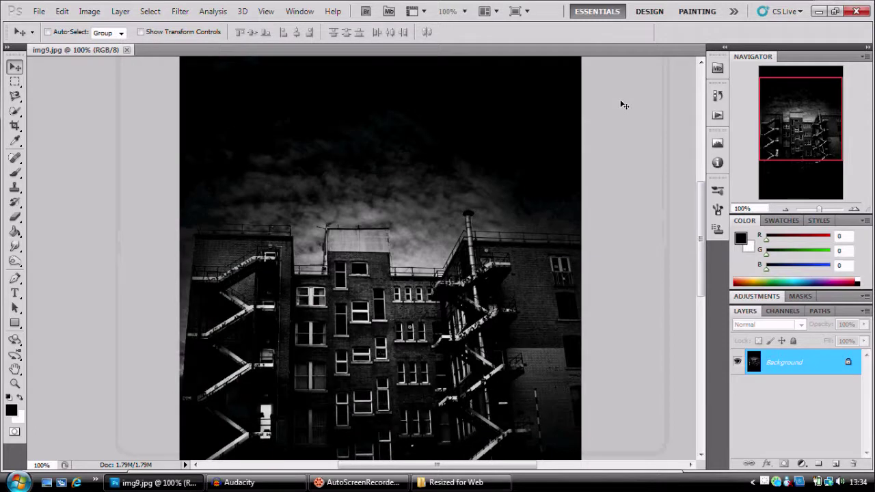